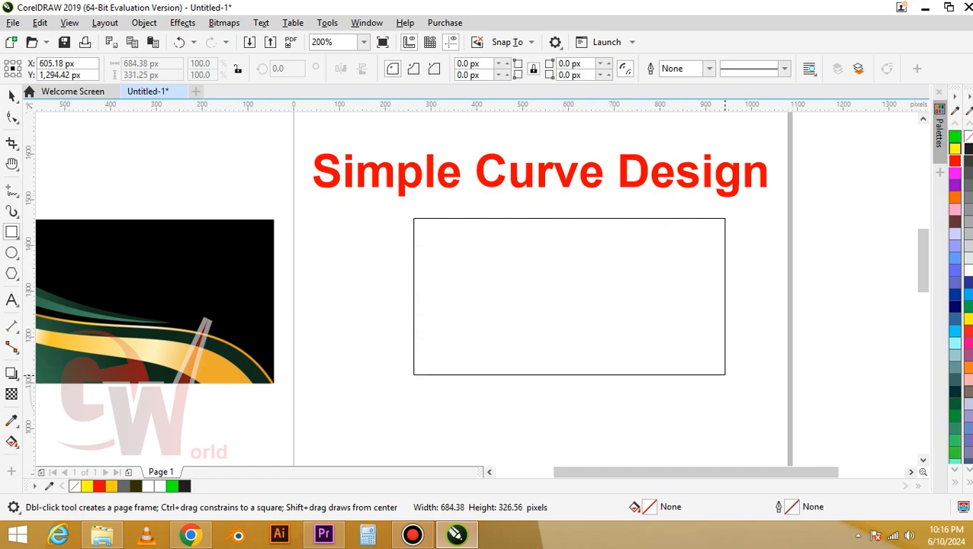
Step: Move the newly drawn rectangle of about 689 by 359 px slightly left, placing it below the title beside the reference design
key(space)
drag(579, 310, 558, 309)
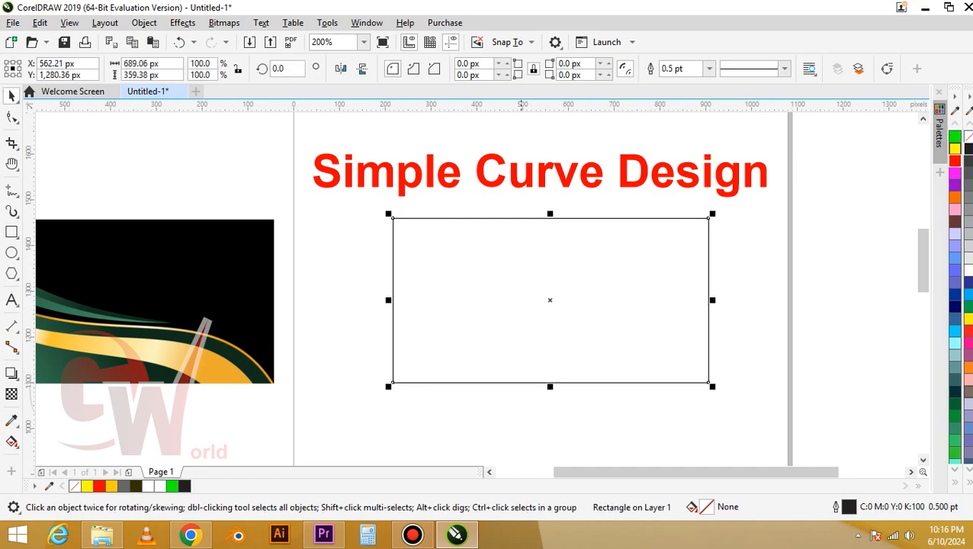
key(F3)
key(F2)
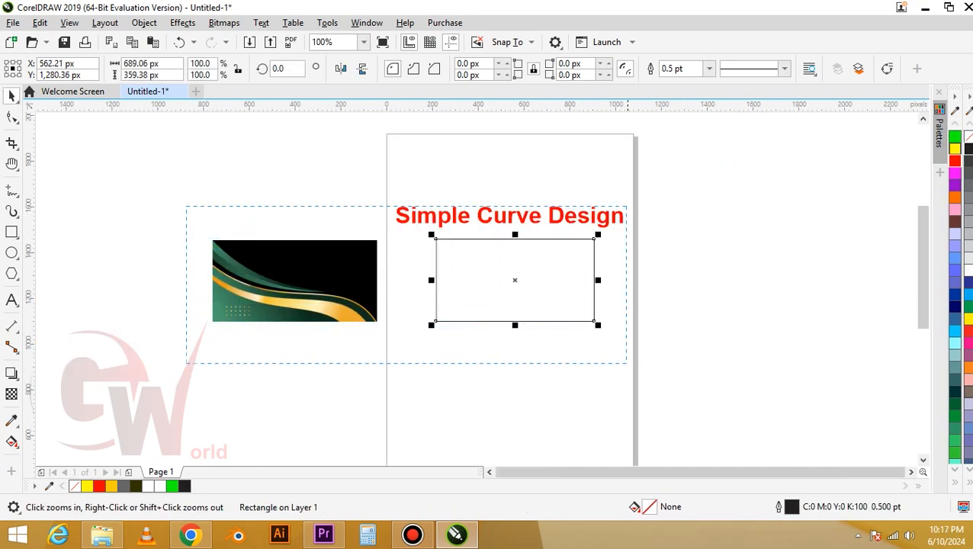
drag(186, 363, 184, 364)
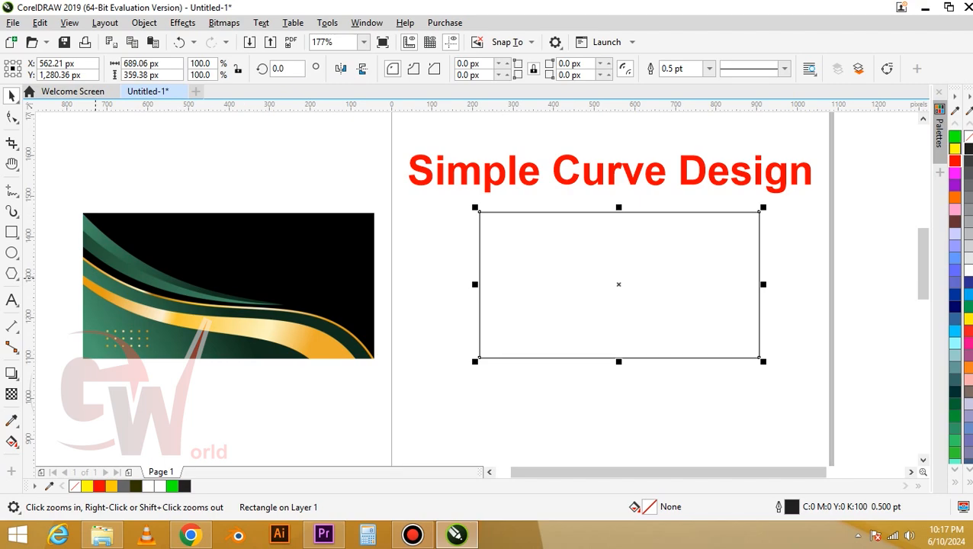
Step: Draw a second rectangle about 689 by 207 px over the frame's lower part and convert it to curves
key(F6)
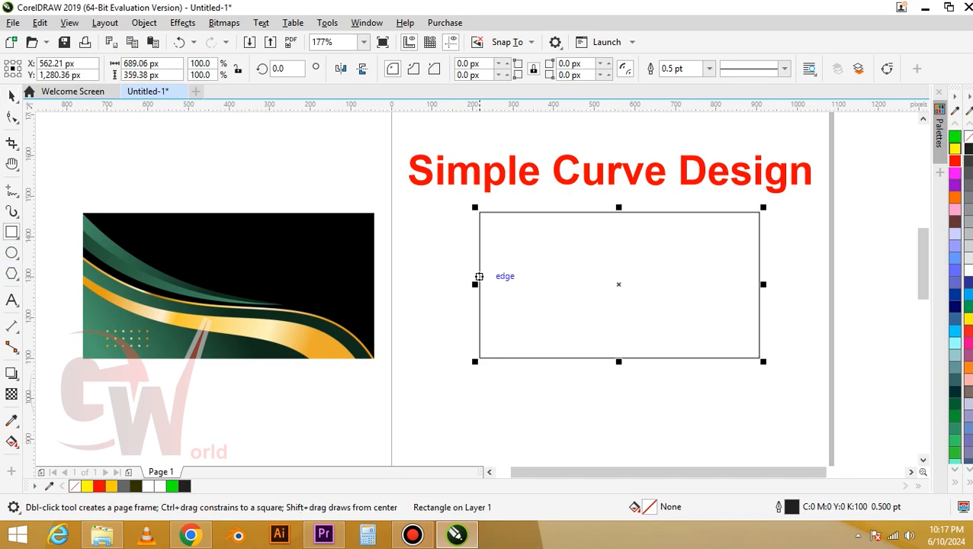
mouse_move(479, 276)
mouse_down()
mouse_move(579, 275)
mouse_move(759, 357)
mouse_up()
key(space)
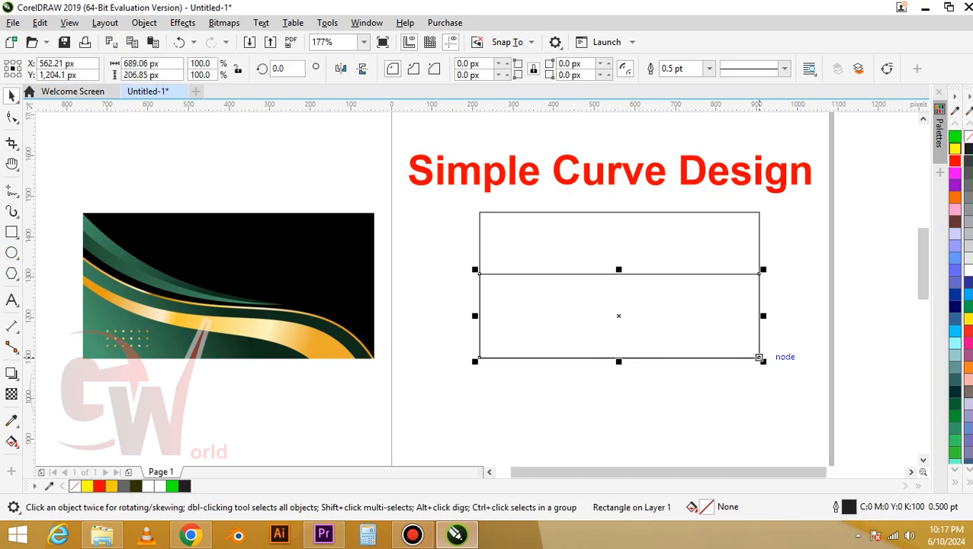
right_click(750, 357)
click(724, 123)
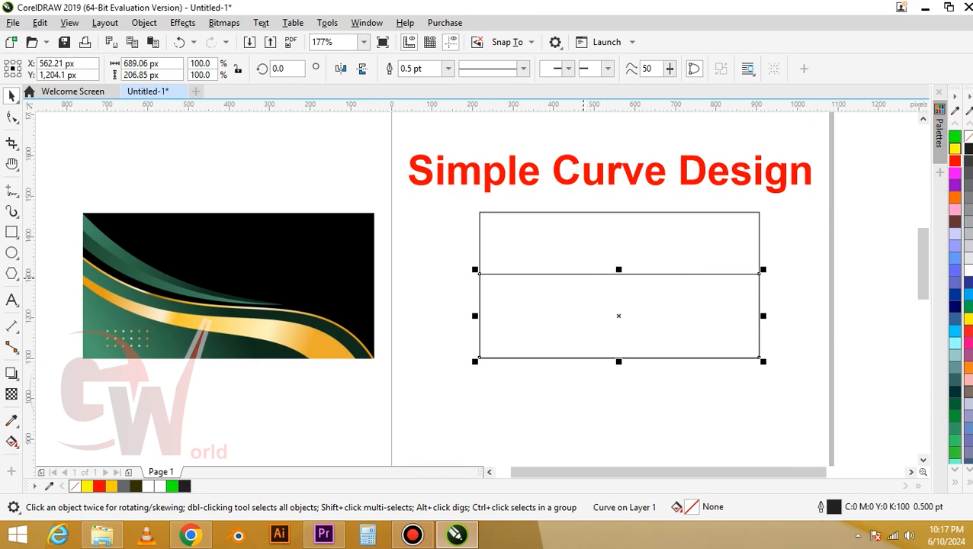
Step: Move the lower shape's upper-right node to the frame's lower-right corner and bend the sloping edge into an S-curve
key(F10)
drag(758, 274, 758, 357)
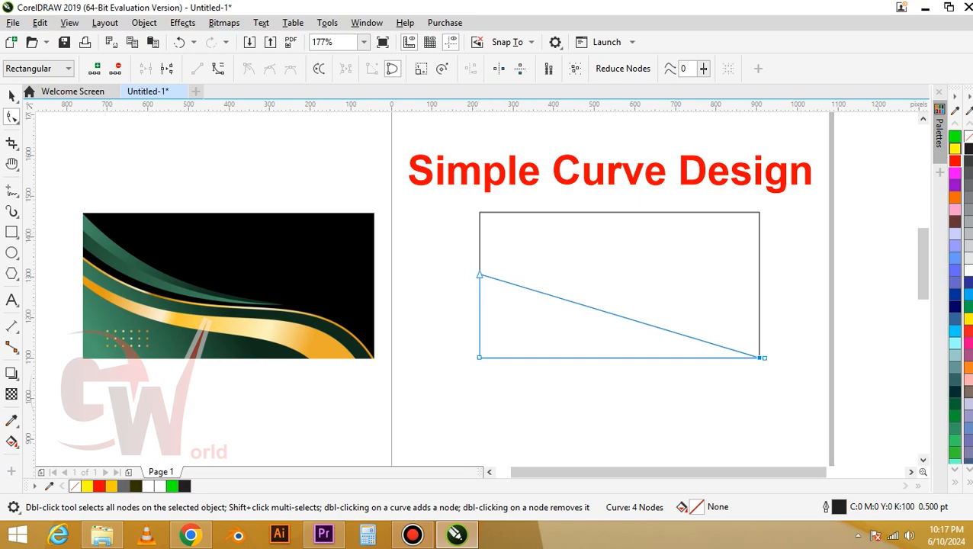
click(525, 289)
click(218, 68)
drag(572, 302, 538, 306)
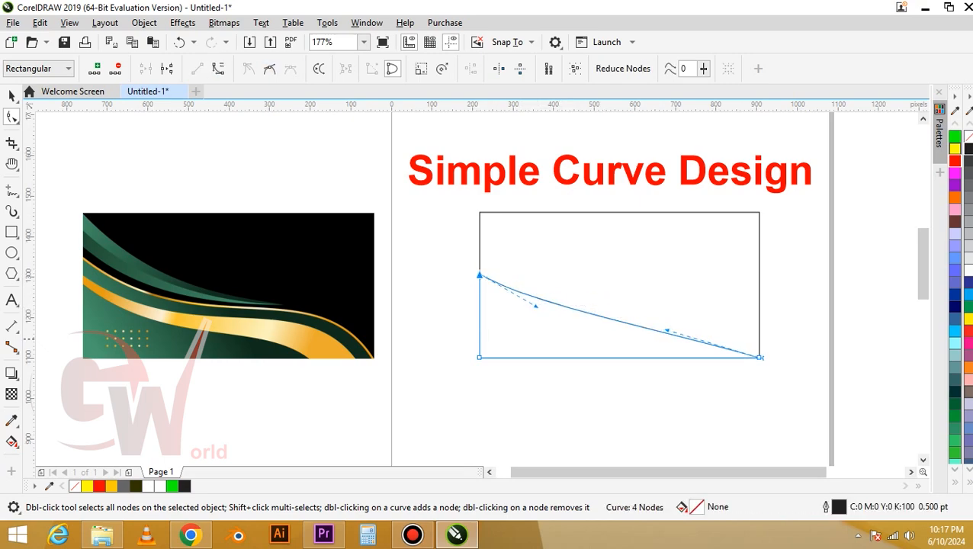
drag(666, 330, 726, 287)
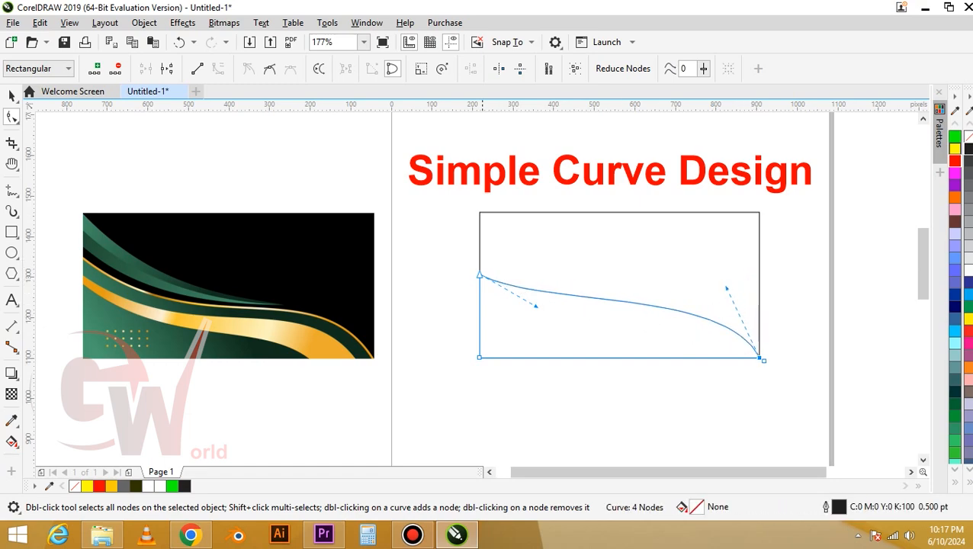
Step: Raise the shape's upper-left node along the frame edge and deepen the S-curve using the handles at both ends
drag(480, 275, 480, 248)
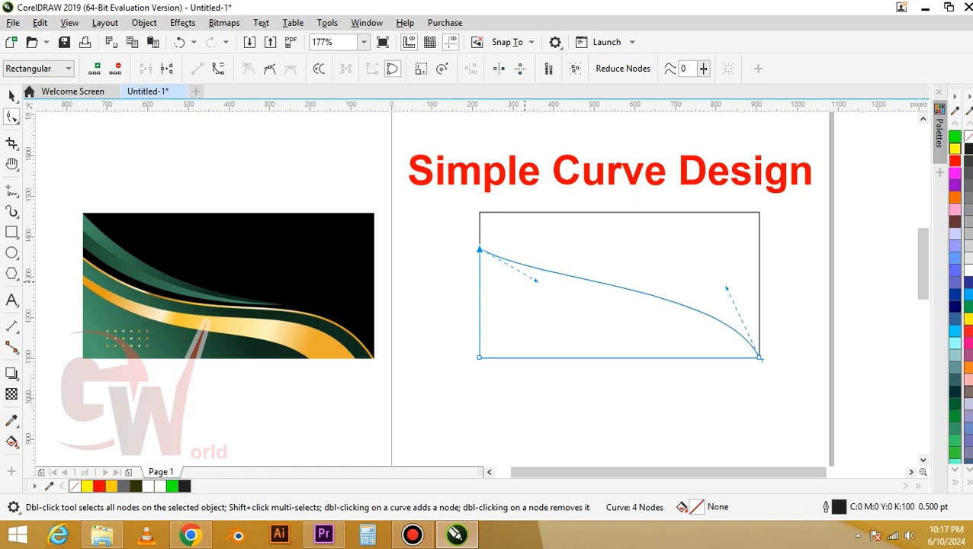
drag(537, 280, 542, 328)
drag(727, 287, 759, 266)
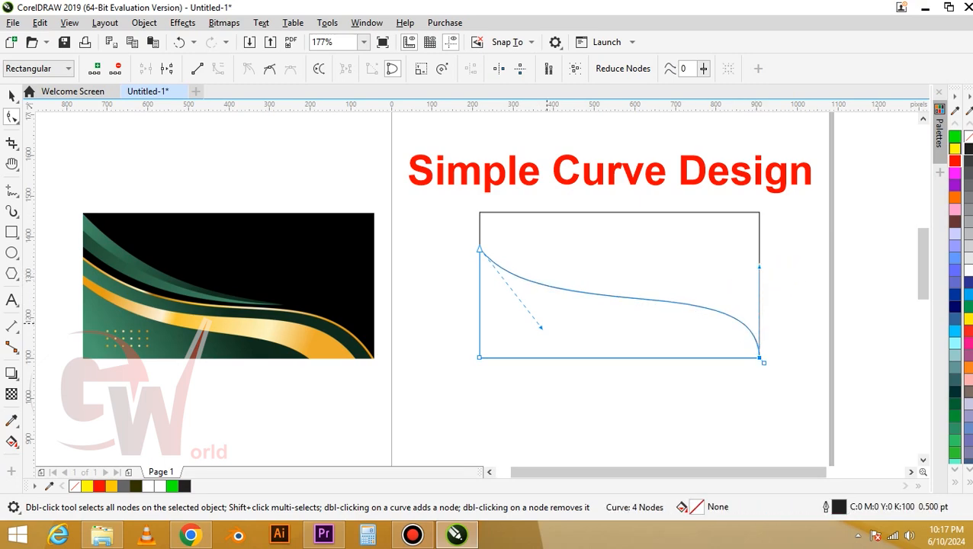
Step: Add a node near the middle of the S-curve, move it slightly down, and adjust the handle at the lower-right corner
double_click(603, 290)
drag(602, 290, 597, 307)
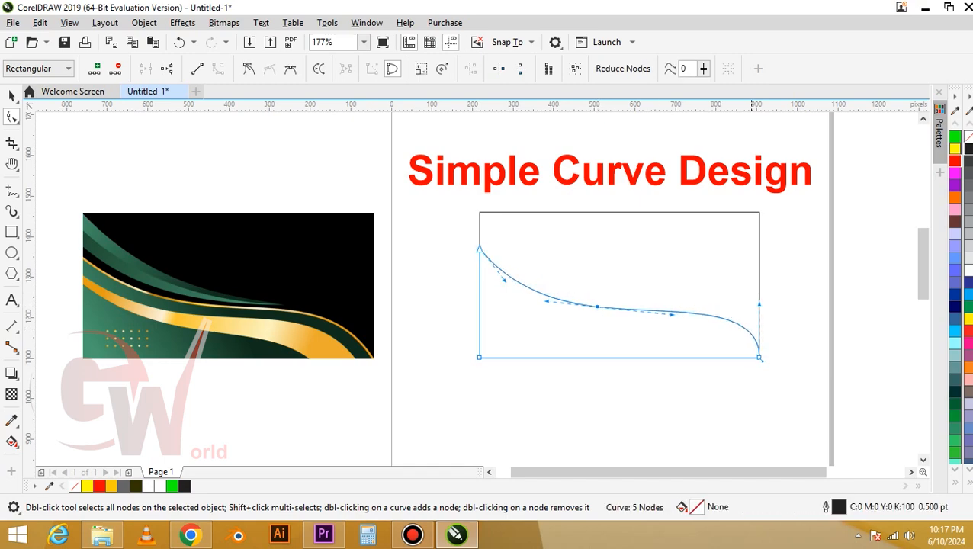
drag(758, 303, 749, 283)
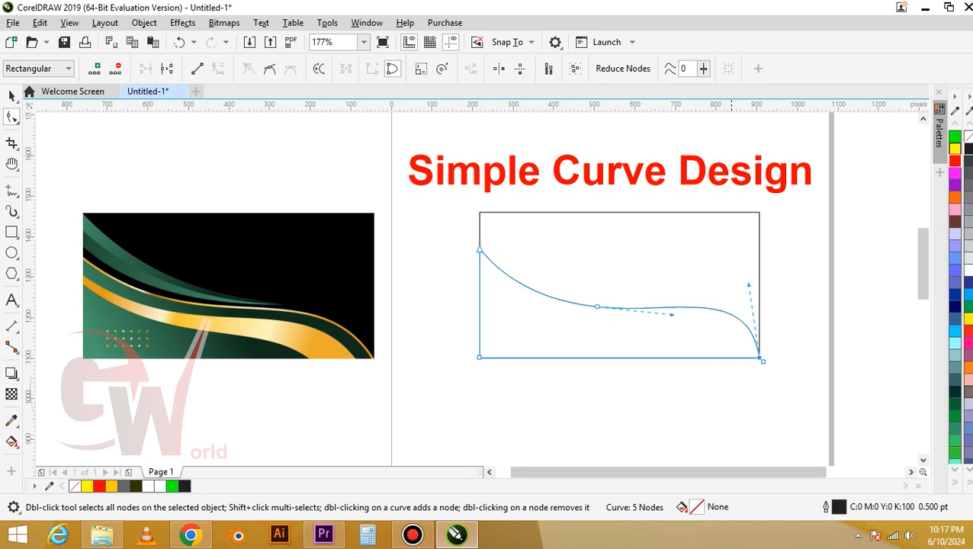
key(space)
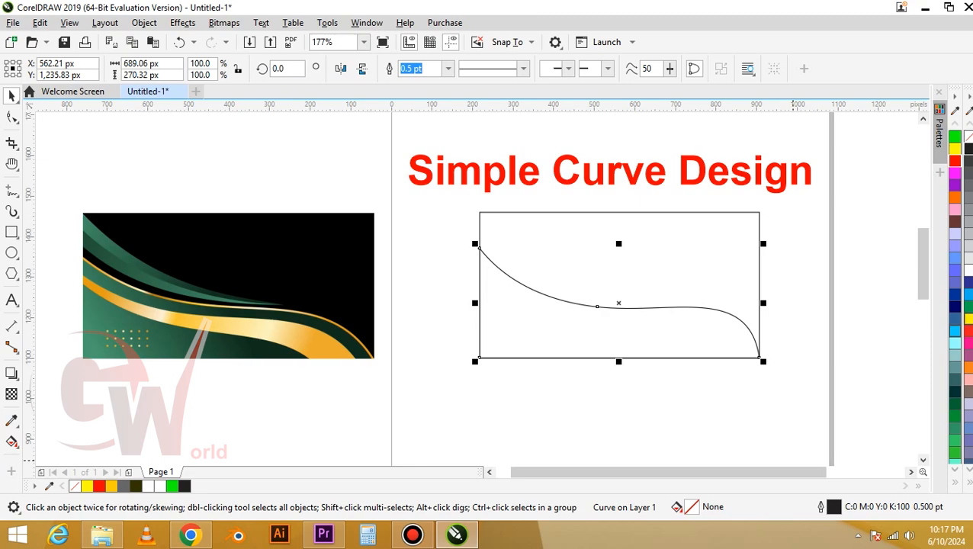
Step: Fill the curved shape with gold, C18 M36 Y100 K0
click(968, 319)
key(F11)
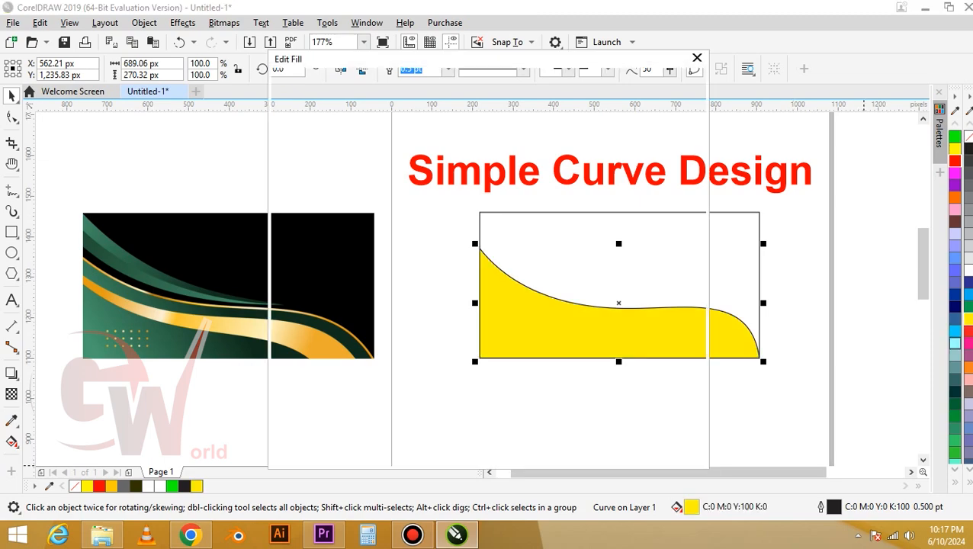
drag(444, 170, 434, 195)
click(309, 343)
click(612, 451)
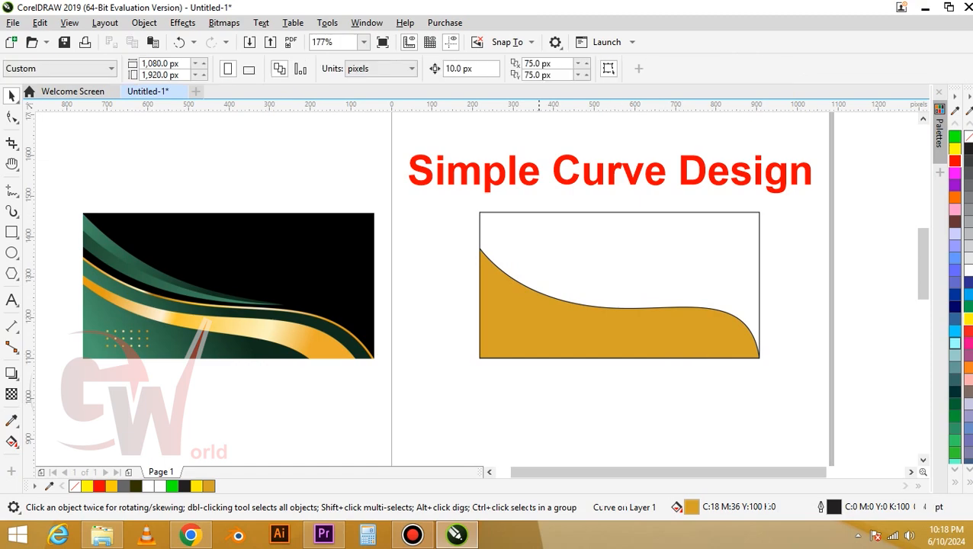
Step: Apply a linear fountain fill from the shape's left edge to its lower-right corner, ending in dark golden brown
click(673, 351)
key(g)
drag(478, 322, 759, 357)
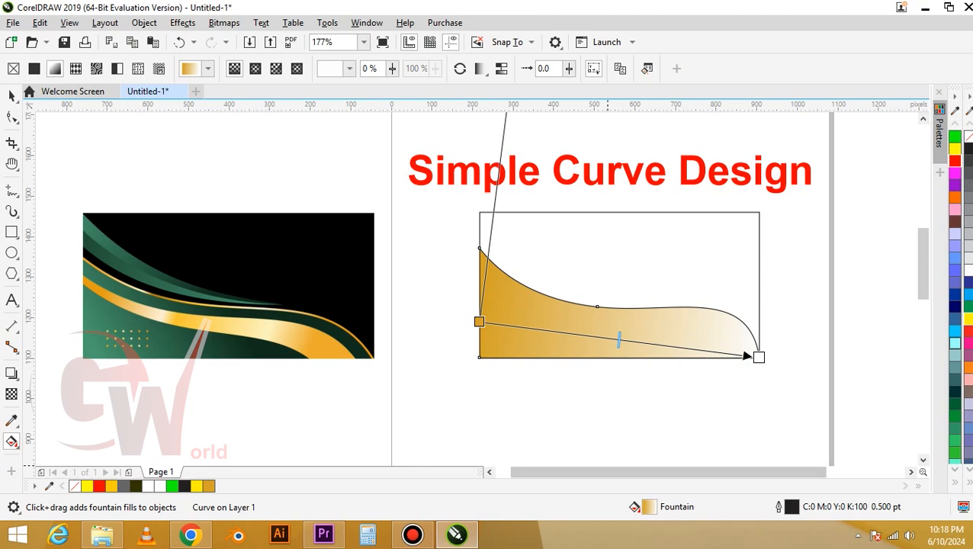
click(758, 357)
click(724, 374)
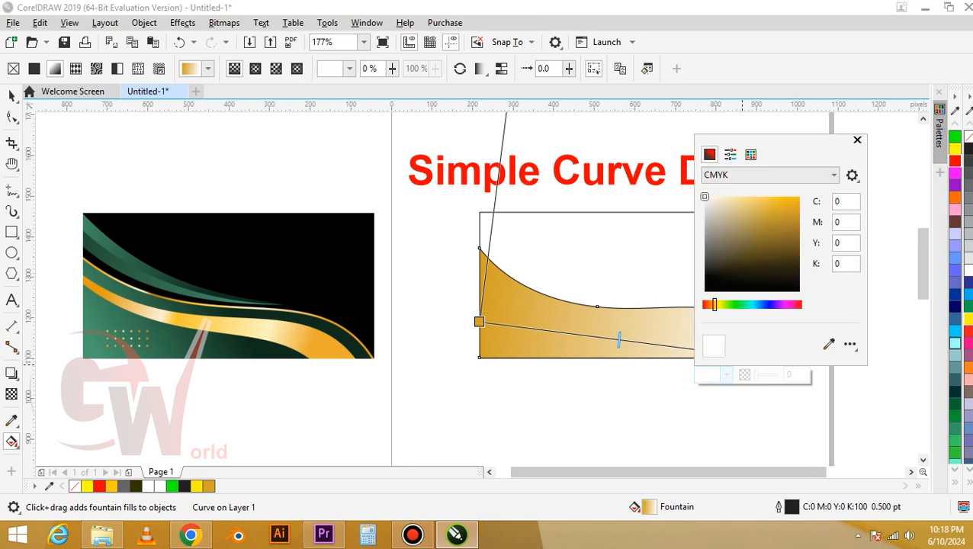
click(774, 233)
Step: Add a middle colour at 55% of the fountain fill and set it to light gold, C5 M8 Y64 K0
double_click(633, 342)
click(600, 358)
drag(586, 288, 591, 288)
drag(648, 128, 759, 131)
drag(748, 213, 738, 192)
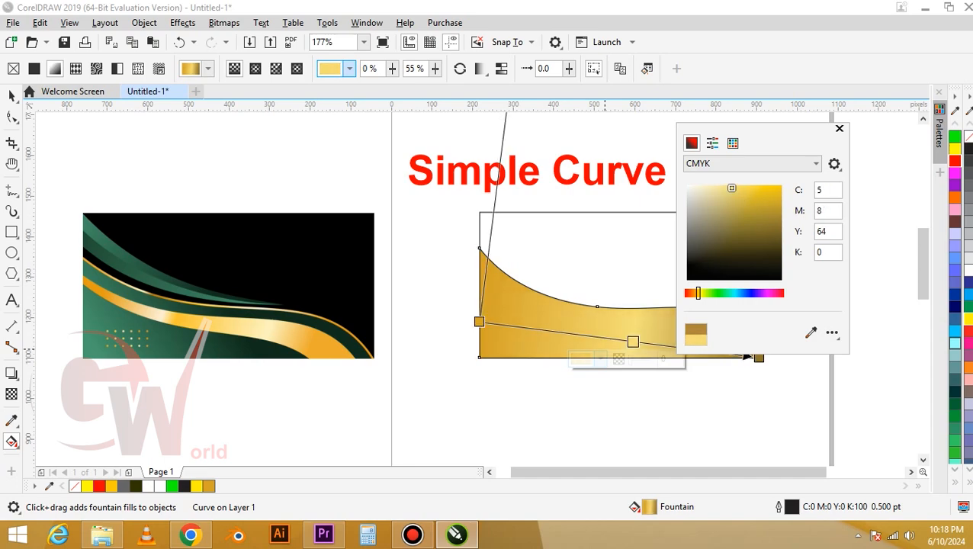
click(839, 128)
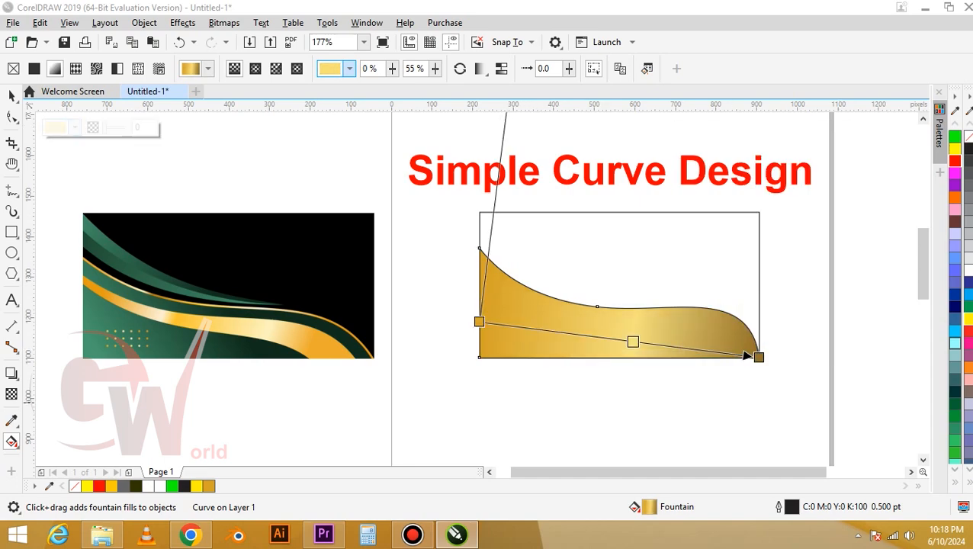
Step: Place a copy of the gold shape slightly lower and switch the copy's fountain fill to elliptical without the middle colour
key(space)
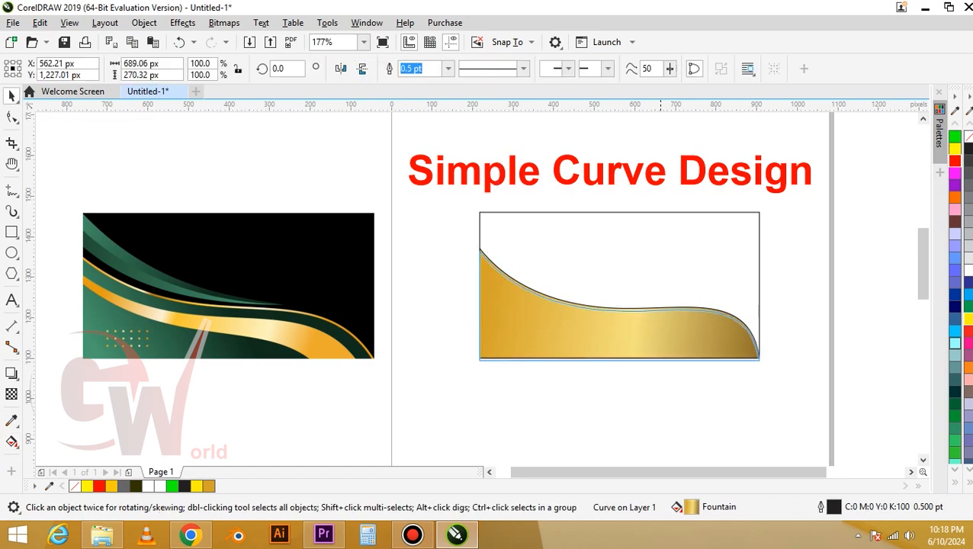
click(660, 328)
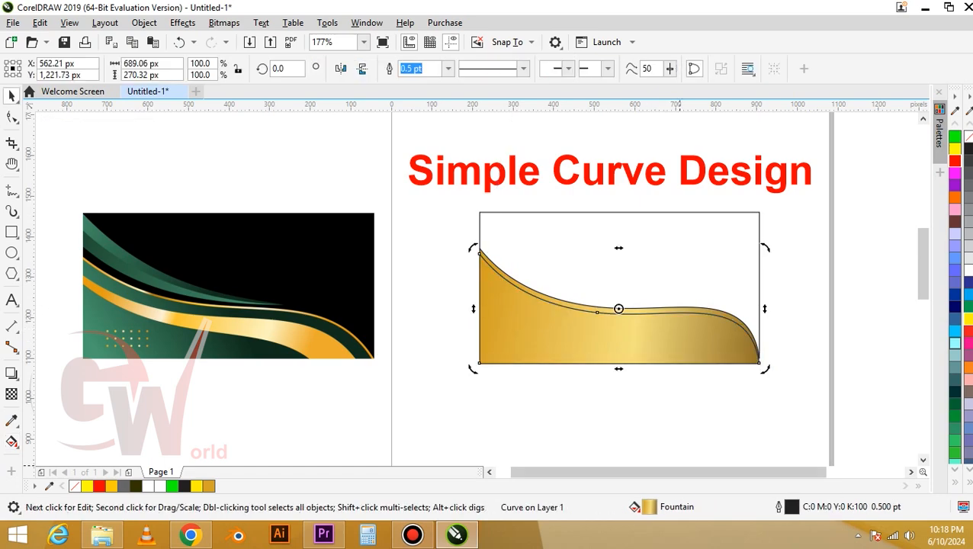
key(F11)
double_click(387, 320)
click(512, 152)
Step: Set the copy's elliptical fill to dark green outside and light green C65 M0 Y100 K0 at the centre
click(292, 319)
click(363, 342)
click(375, 271)
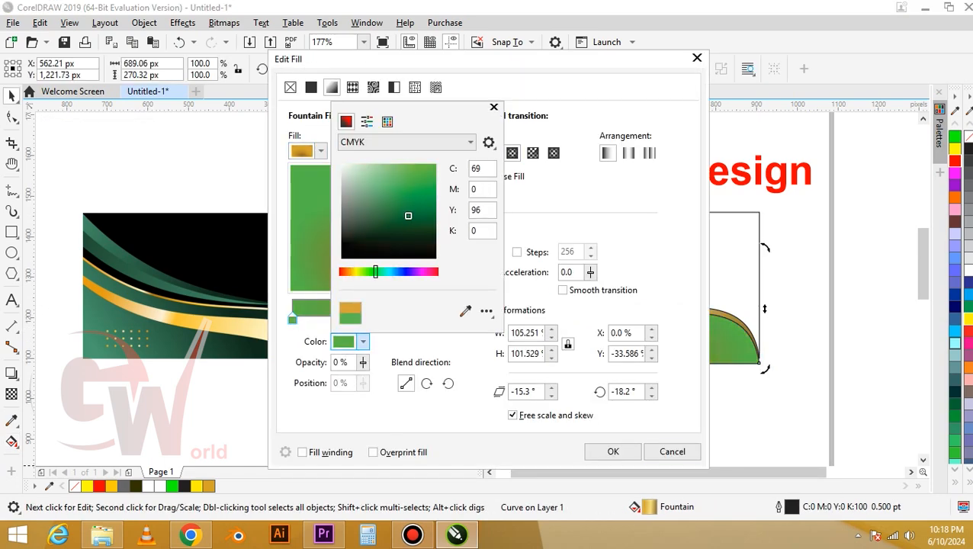
click(417, 232)
click(452, 319)
click(363, 342)
click(371, 270)
click(425, 167)
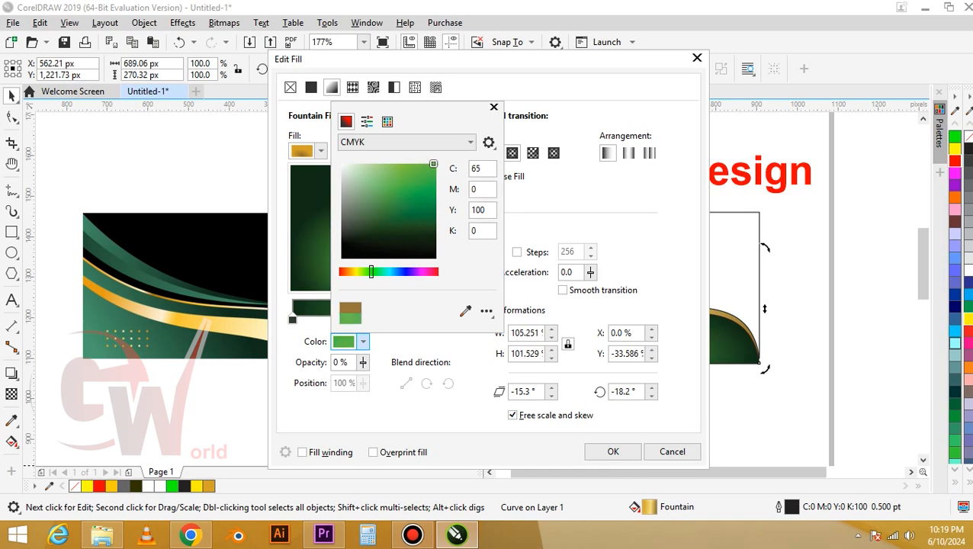
click(613, 452)
click(632, 392)
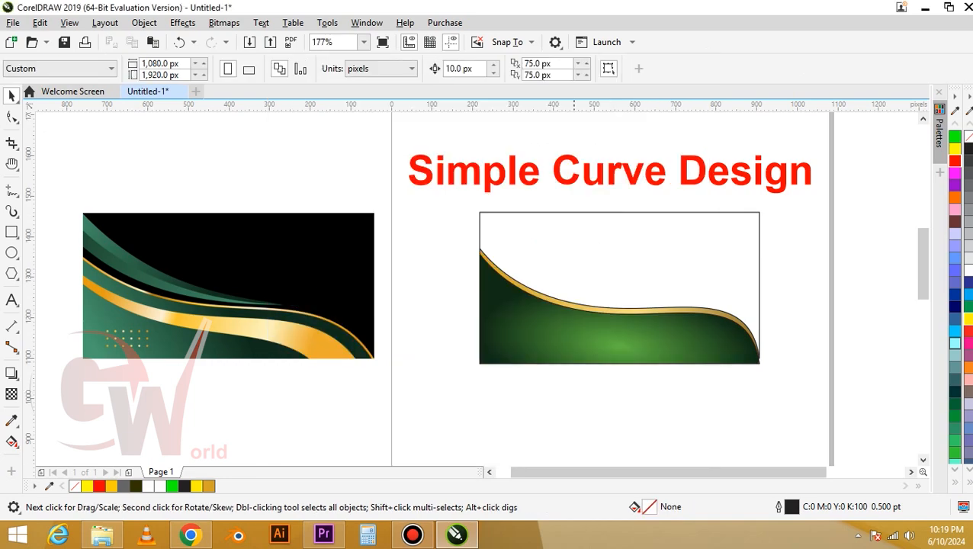
Step: Place a copy of the green shape below the original and remove the middle node from its curve
click(619, 330)
key(Escape)
drag(551, 333, 554, 355)
key(F10)
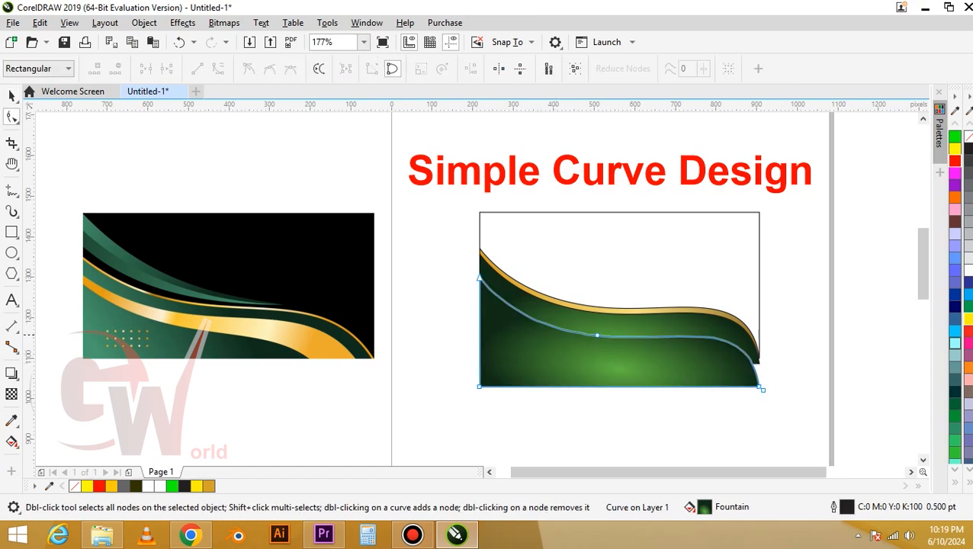
double_click(598, 335)
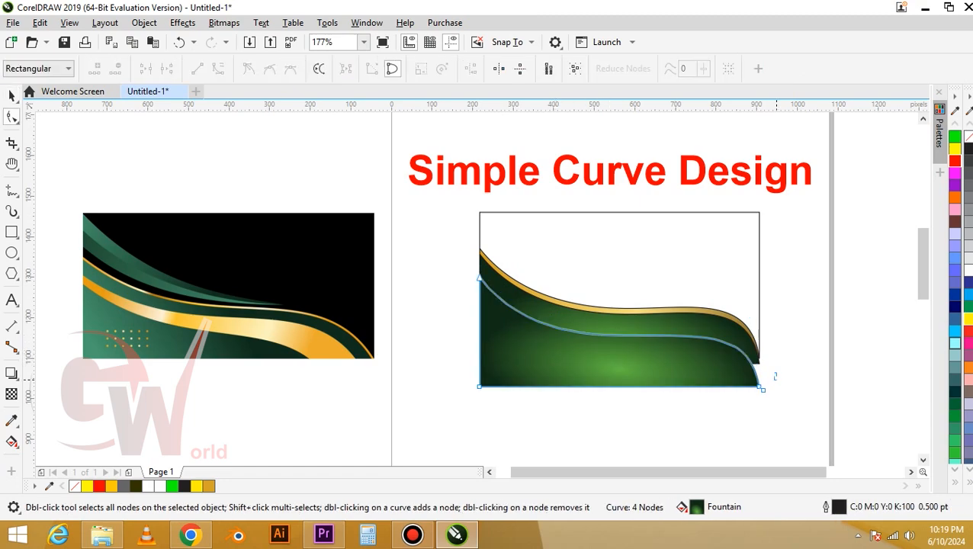
Step: Reshape the lower copy by pulling its lower-right corner's handle up and left and raising its upper-left node slightly
click(761, 387)
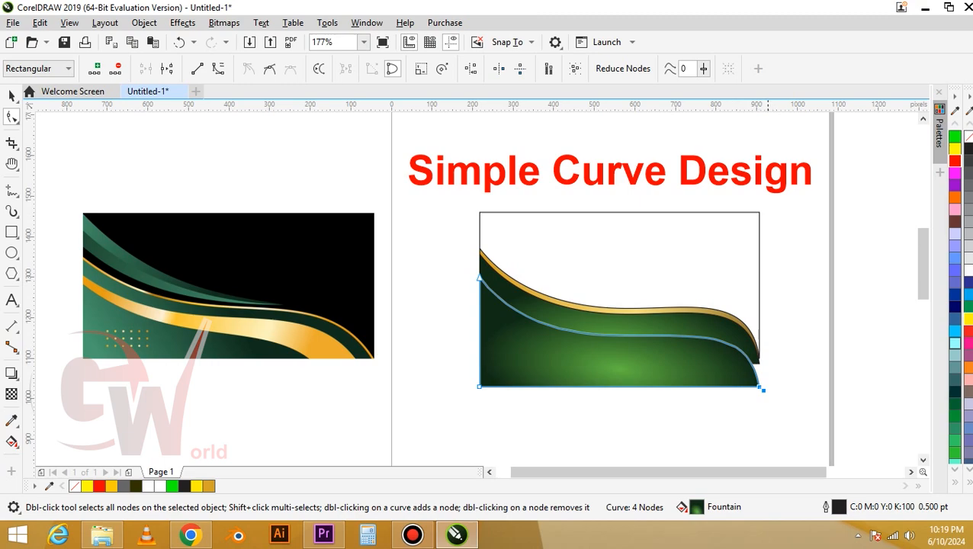
click(760, 382)
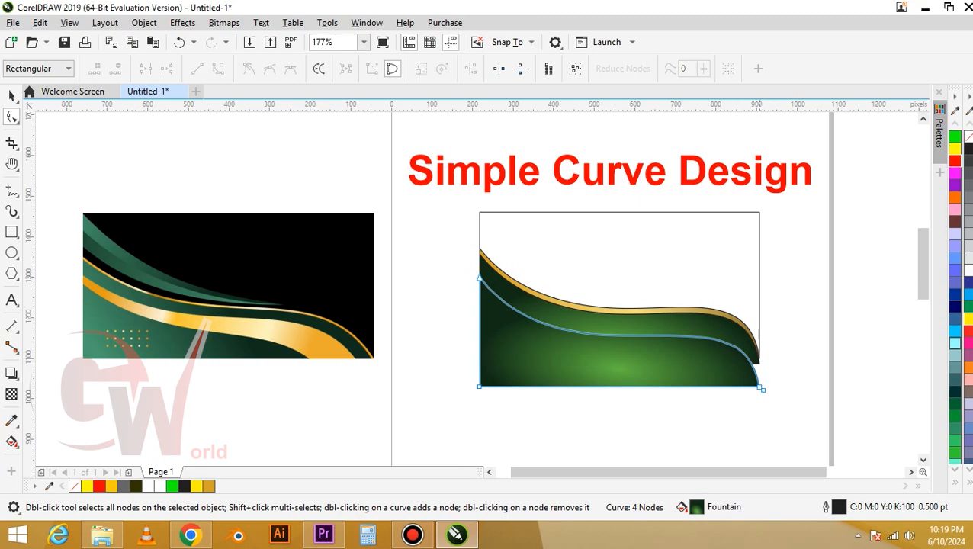
click(758, 386)
drag(741, 278, 711, 262)
drag(478, 278, 479, 269)
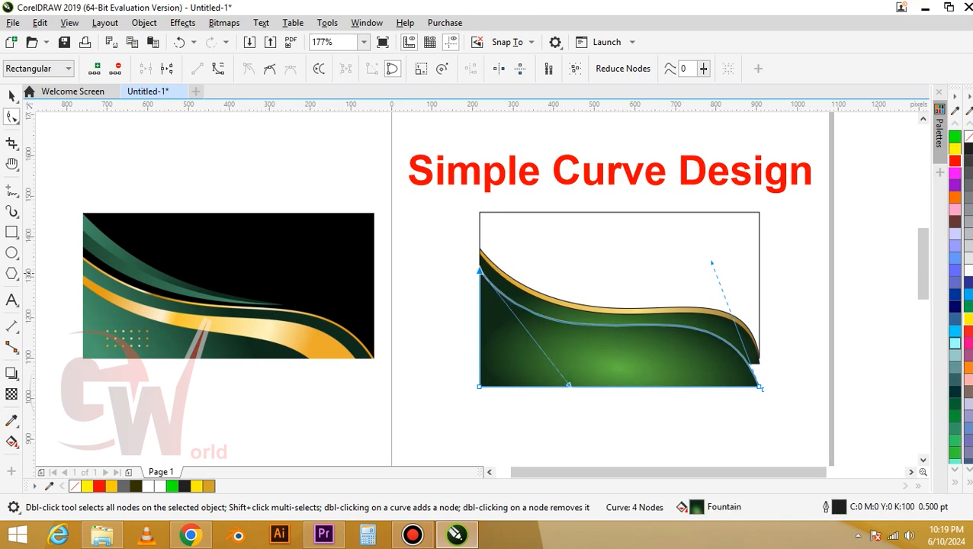
Step: Copy the gold fountain fill from the first curved shape onto the lowest one
key(space)
drag(550, 300, 548, 346)
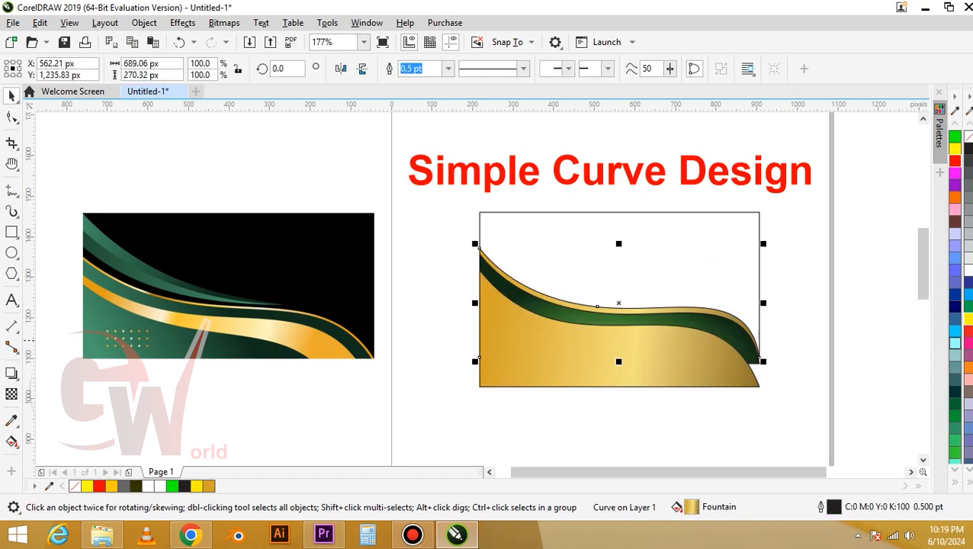
click(579, 357)
click(532, 369)
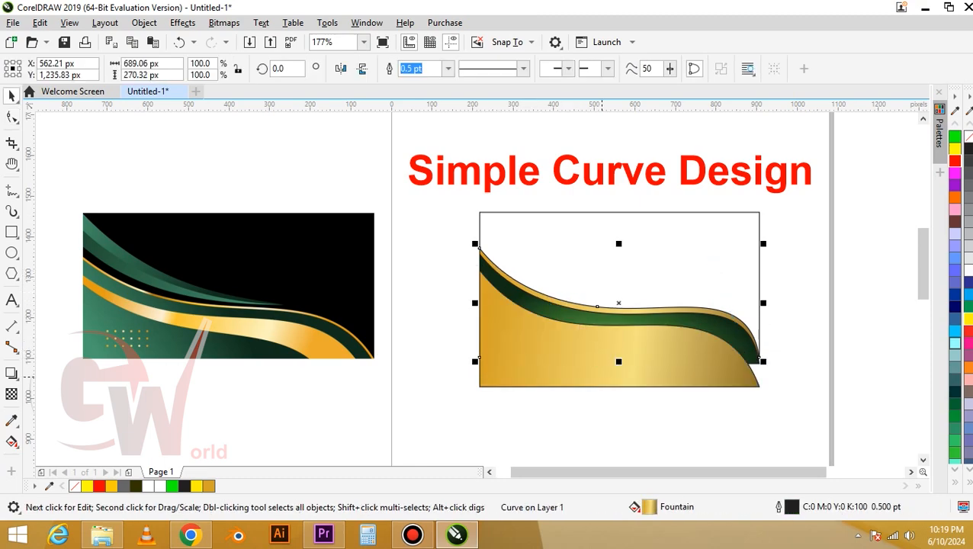
Step: Select the three curved shapes without the frame rectangle and remove their outlines
key(ctrl+a)
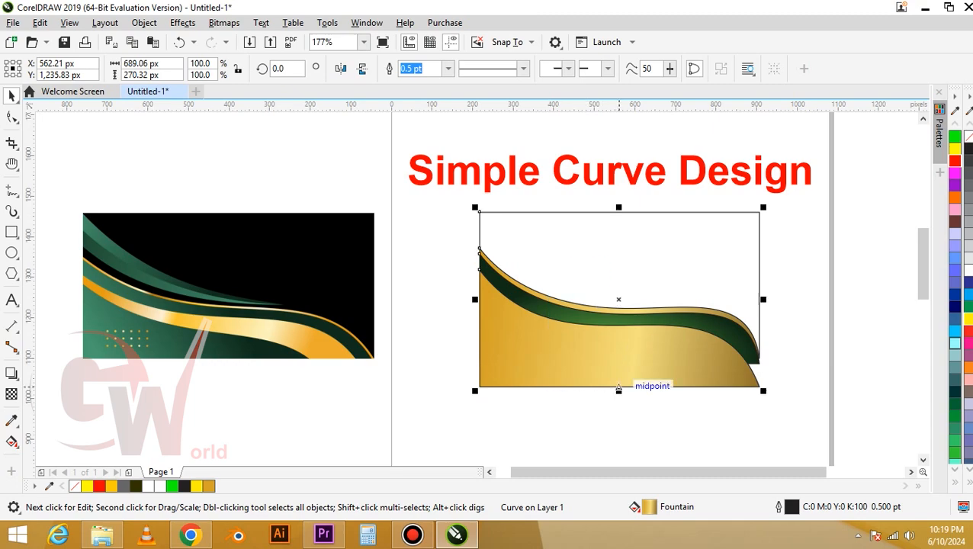
shift+click(632, 276)
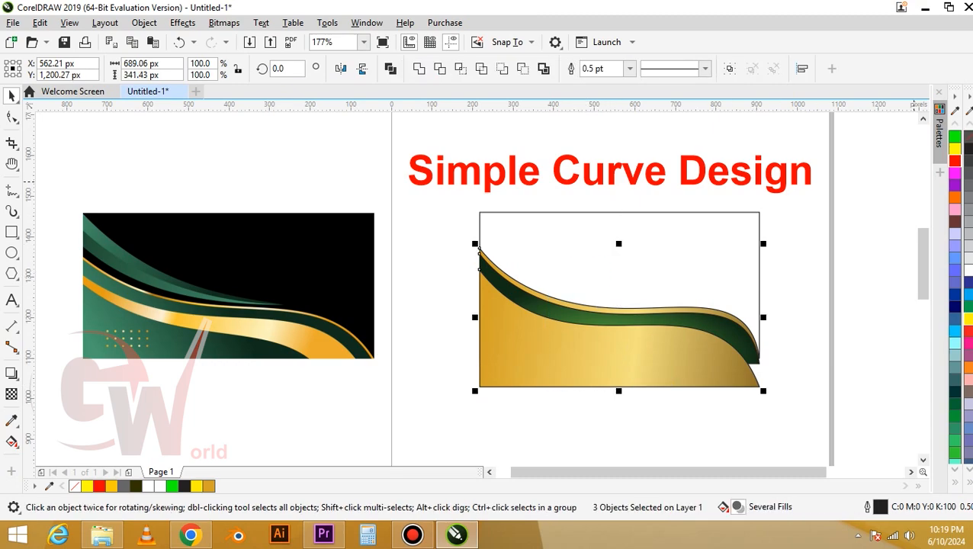
right_click(967, 135)
key(Escape)
right_click(966, 136)
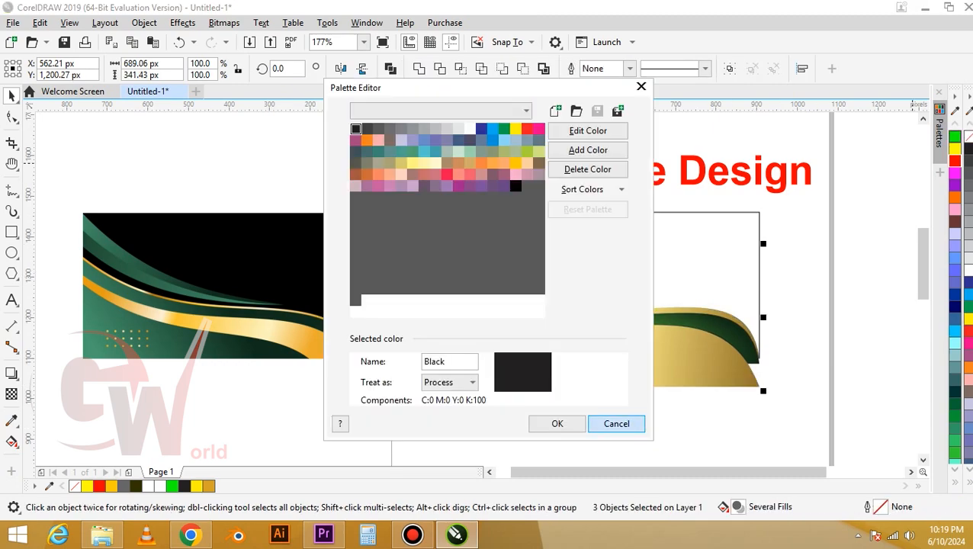
Step: Dismiss the palette editor and place a copy of the lowest gold shape below and to the left of the original
click(614, 424)
click(648, 420)
double_click(697, 363)
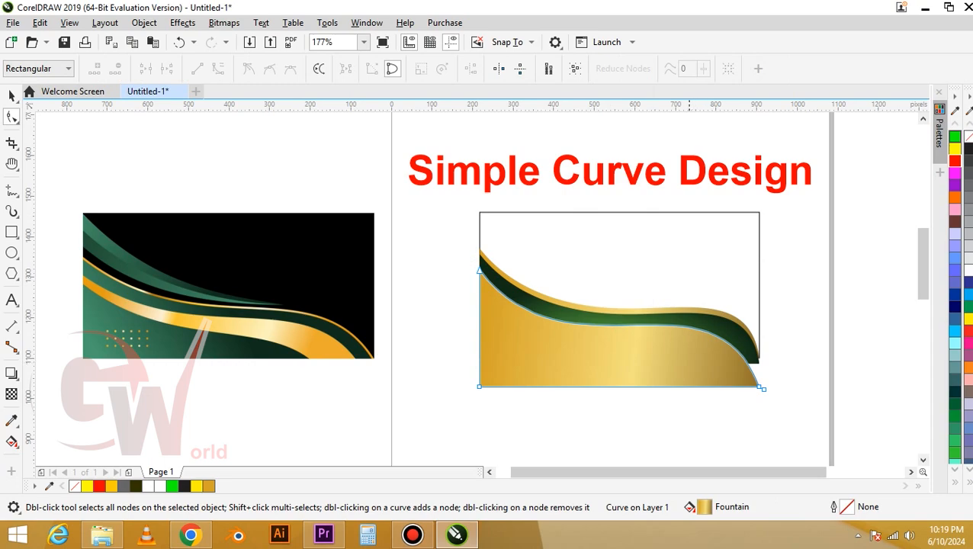
key(space)
drag(679, 371, 645, 400)
right_click(645, 401)
click(491, 362)
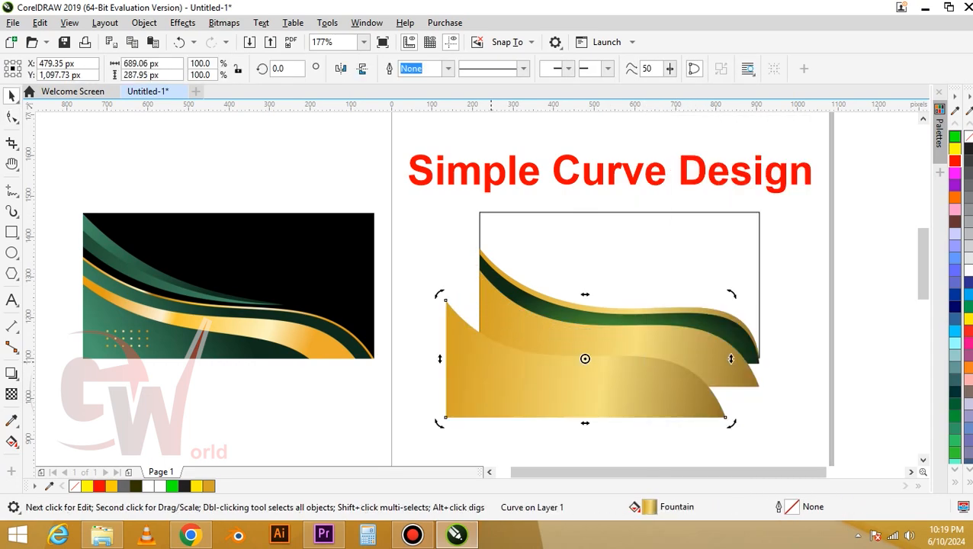
Step: Raise the gold copy's upper-left node, pull its lower-right corner slightly down, and copy the green shape's fountain fill onto it
key(space)
drag(446, 302, 450, 269)
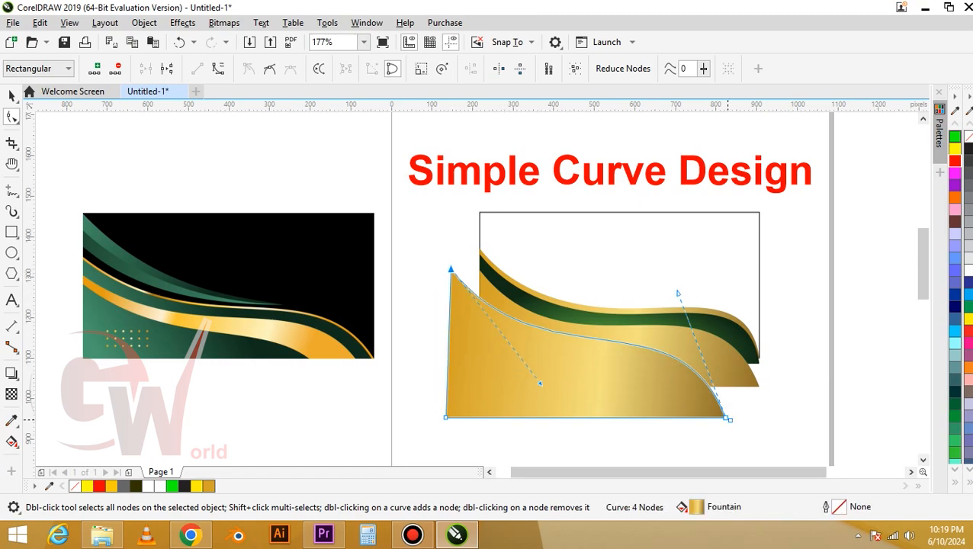
drag(728, 418, 729, 428)
key(space)
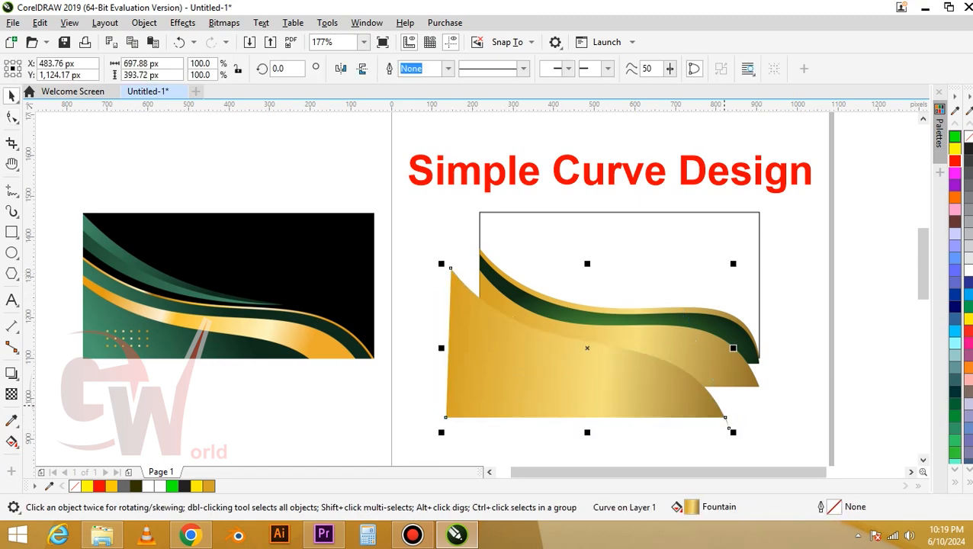
drag(600, 322, 556, 372)
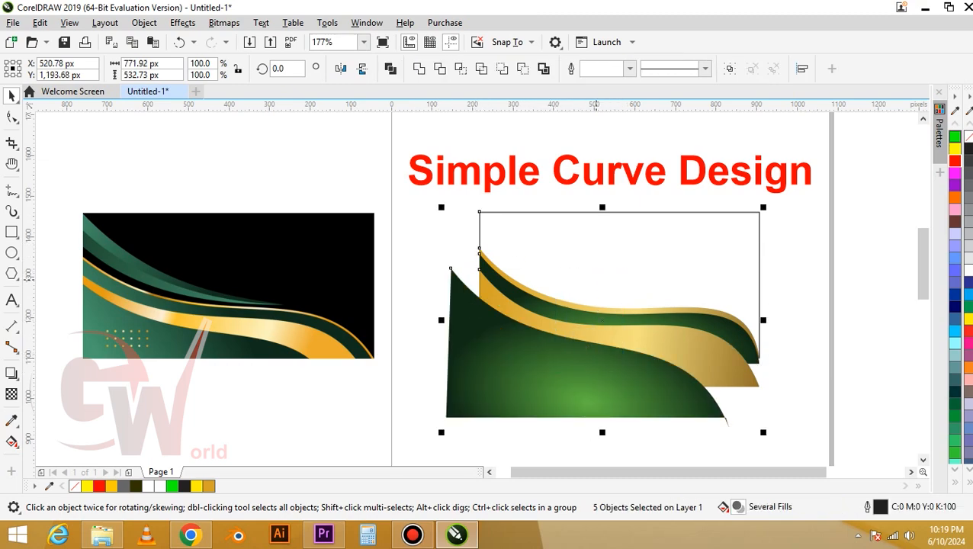
Step: Select the four curved shapes without the frame and PowerClip them inside the rectangle
shift+click(608, 278)
right_click(579, 335)
click(615, 307)
click(564, 274)
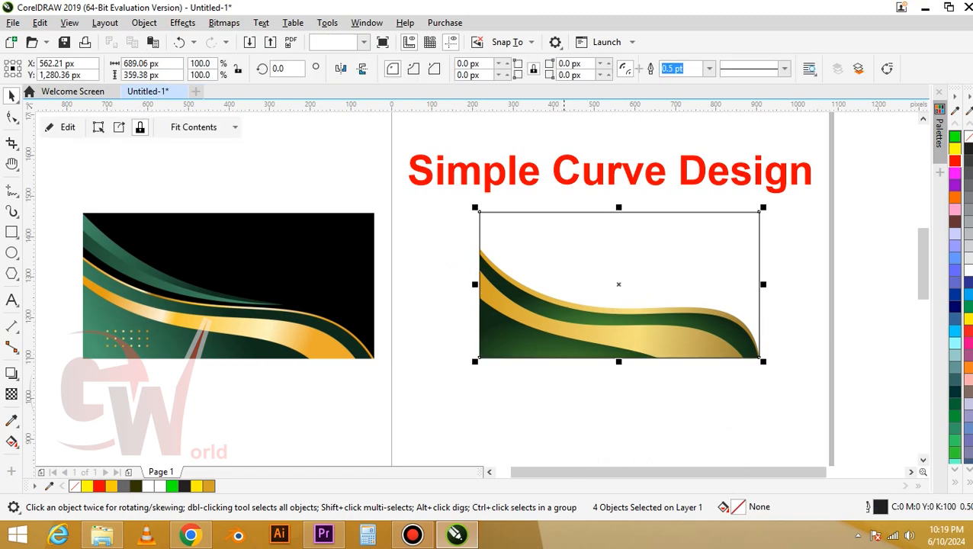
click(639, 397)
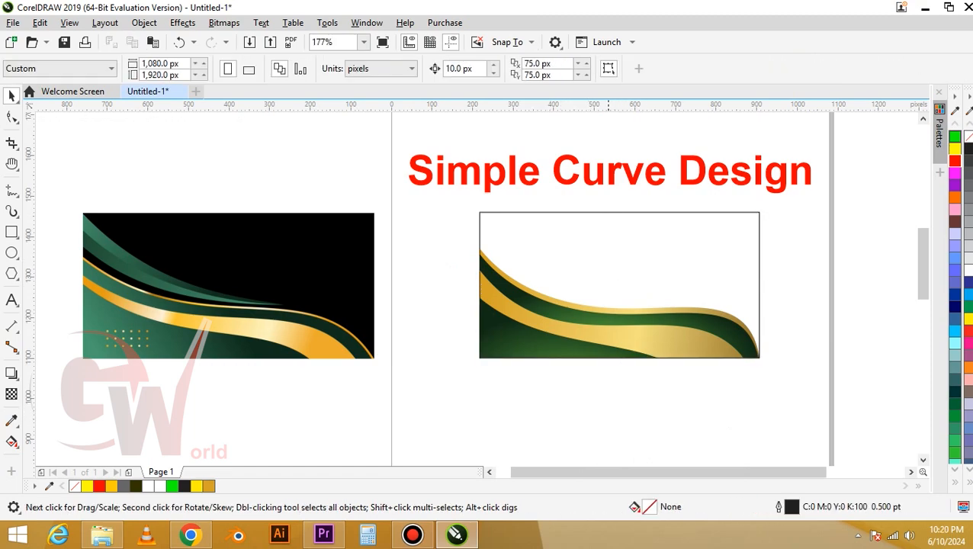
Step: Open the PowerClip contents for editing and reduce the height of the lowest green shape to about 78.7%
double_click(602, 355)
click(688, 395)
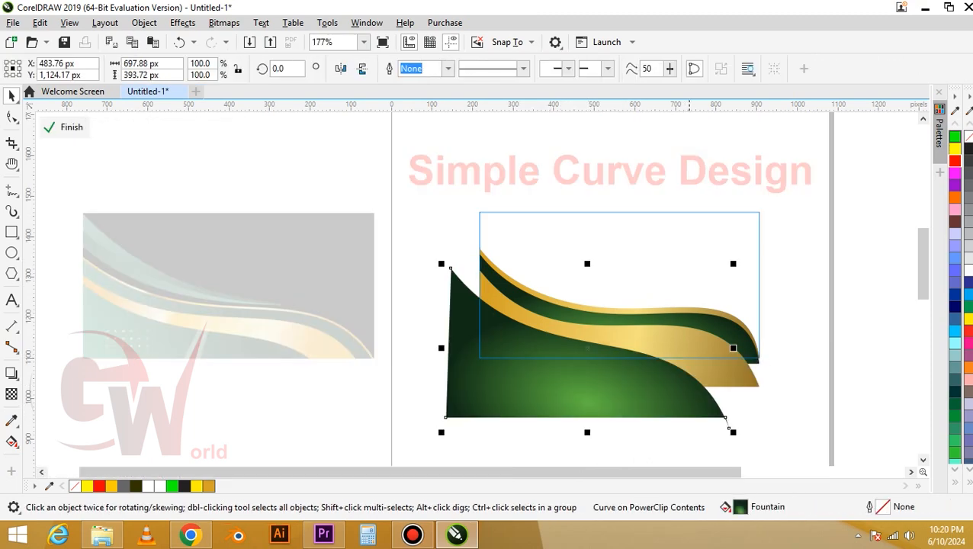
drag(587, 417, 587, 385)
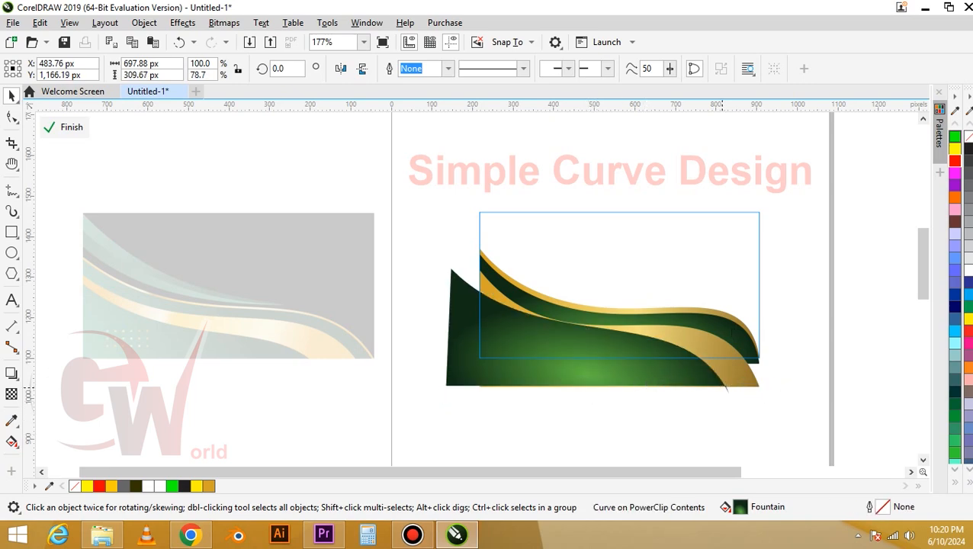
Step: Reshape the lowest green shape by moving its lower-right corner left, raising its upper-left node and adjusting its curve handles, and finish editing the contents
key(F10)
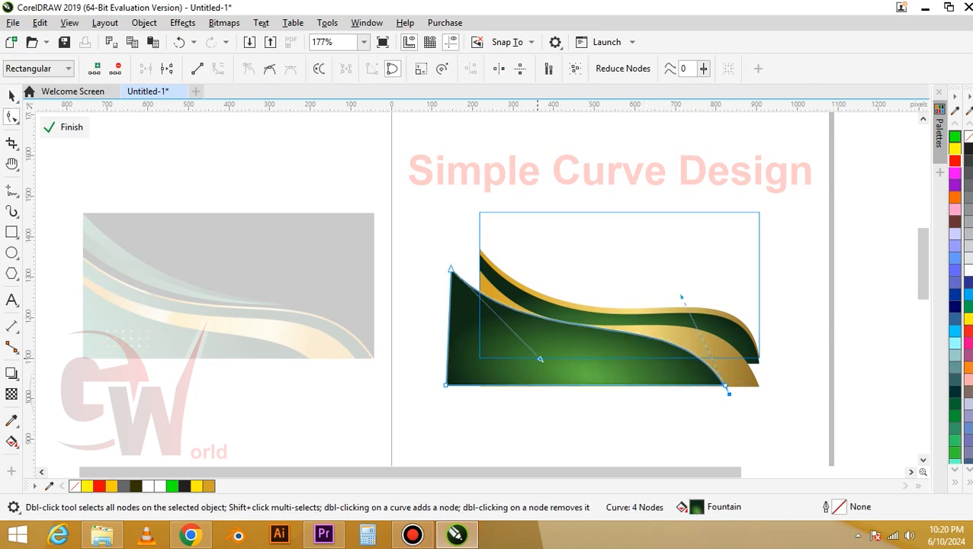
drag(540, 358, 537, 396)
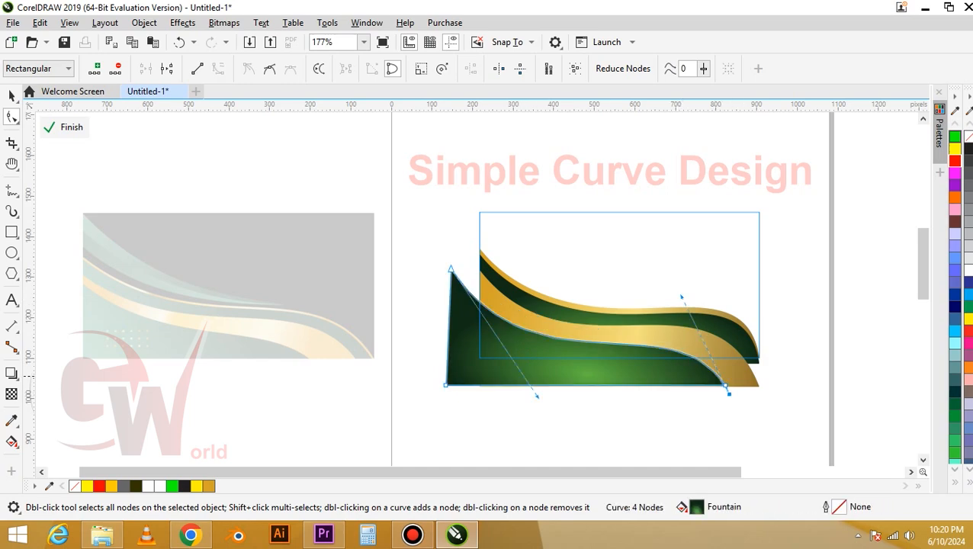
drag(728, 393, 693, 394)
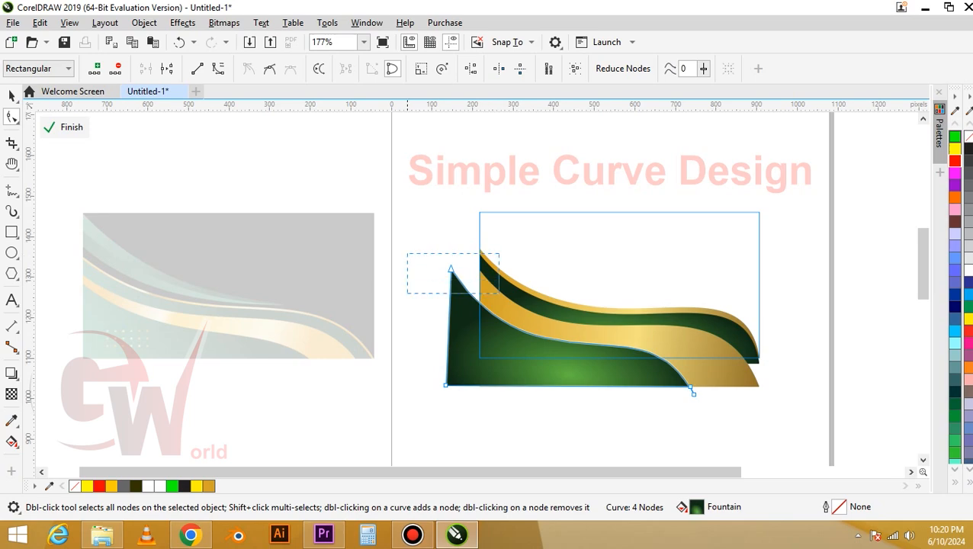
drag(407, 253, 500, 294)
drag(451, 268, 452, 252)
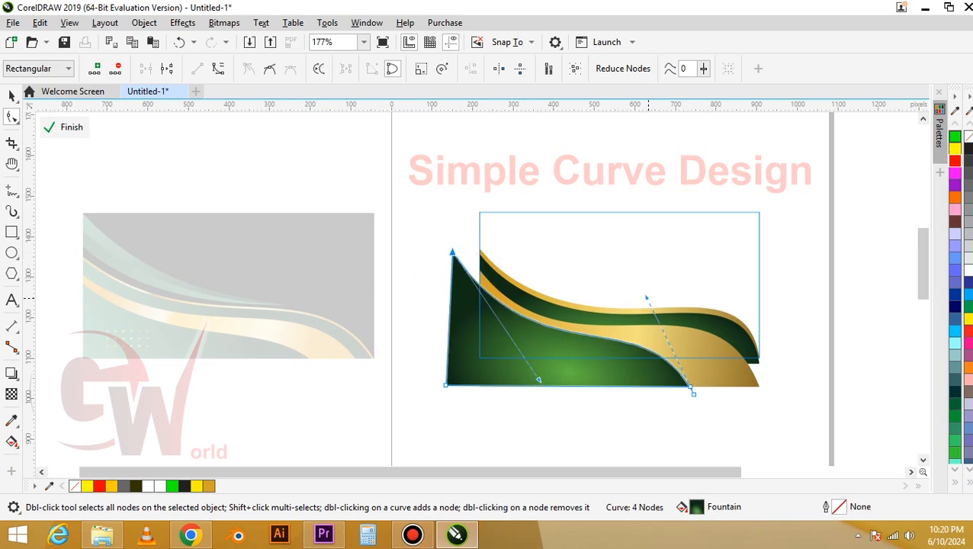
drag(647, 297, 675, 298)
mouse_move(538, 379)
mouse_down()
mouse_move(506, 362)
mouse_move(498, 374)
mouse_move(548, 395)
mouse_up()
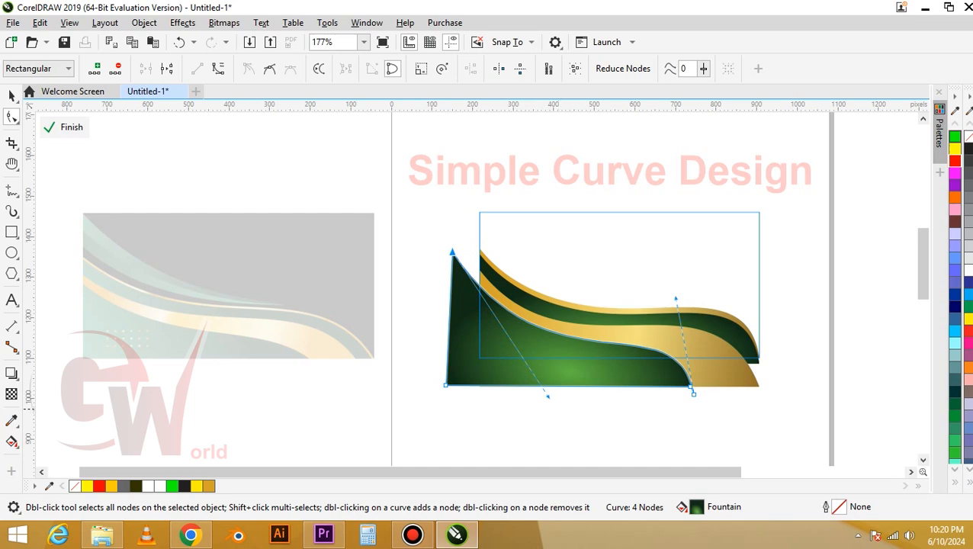
key(space)
ctrl+click(687, 415)
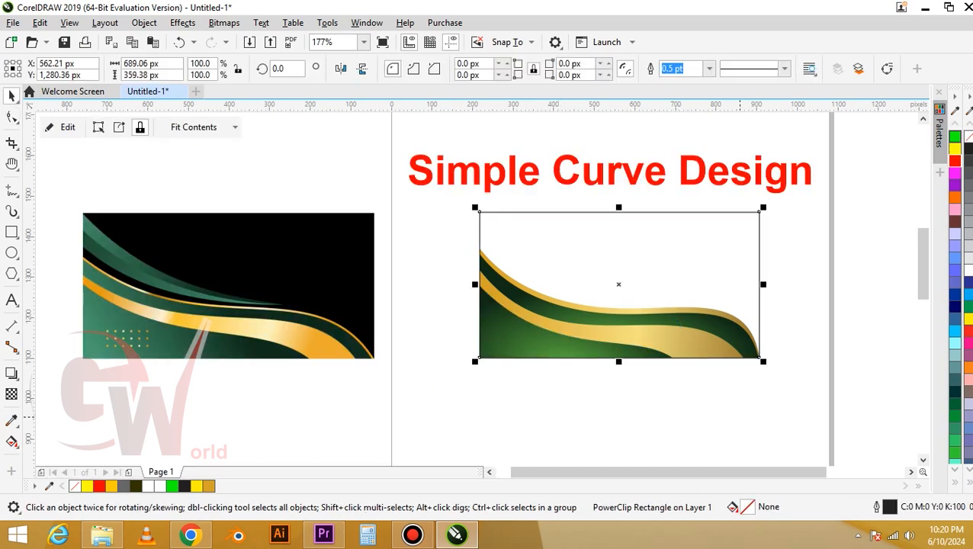
key(Escape)
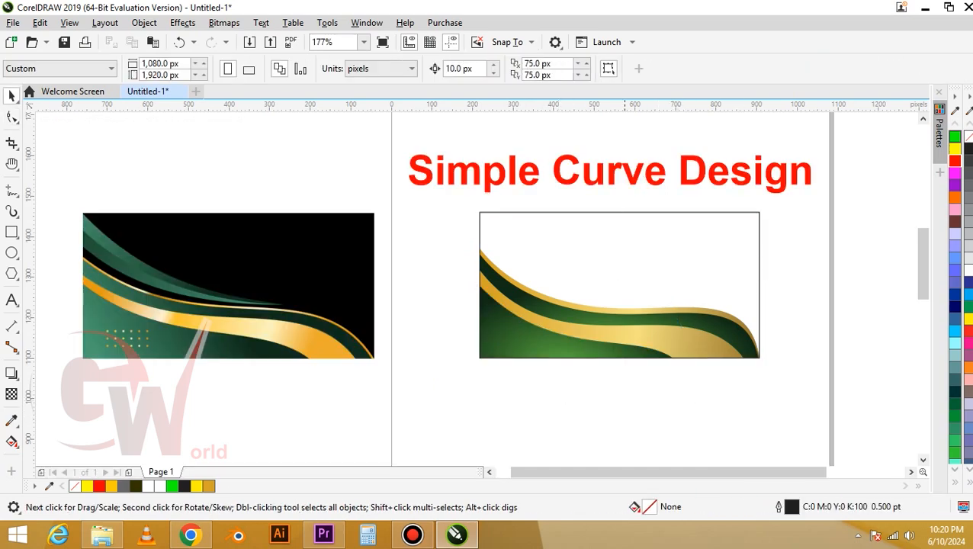
Step: Ready the Pen tool for drawing and move the framed curve design down about 146 px
click(620, 333)
key(Escape)
click(12, 190)
click(48, 239)
key(space)
click(479, 256)
drag(479, 256, 479, 315)
Step: Convert the PowerClip frame to curves and raise its upper edge until the frame is about 477 px high
click(570, 369)
right_click(570, 369)
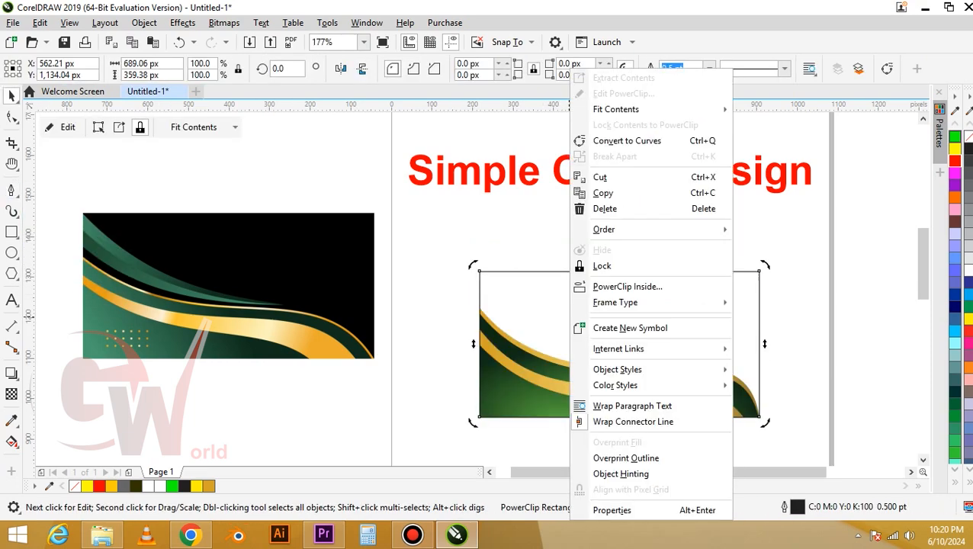
click(612, 143)
key(F10)
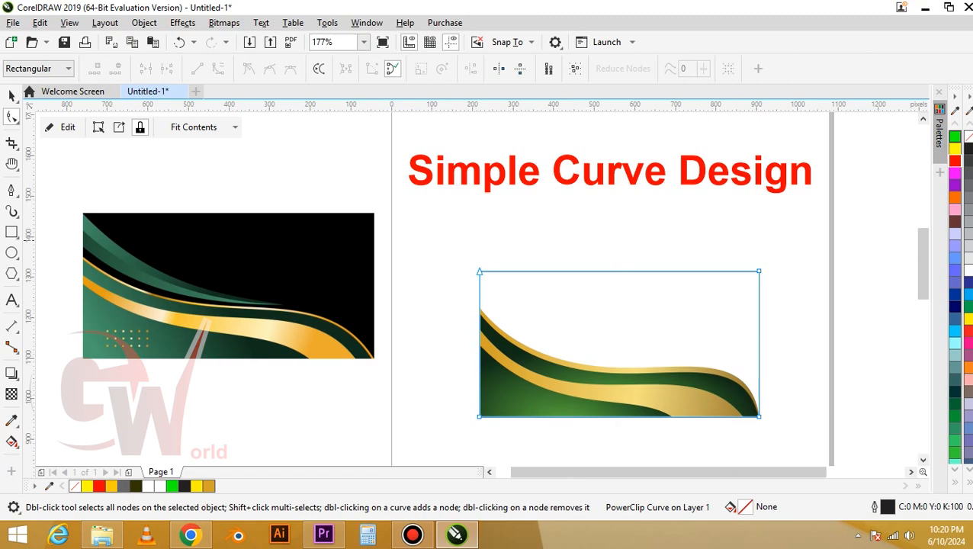
drag(776, 341, 776, 341)
drag(478, 272, 479, 223)
key(space)
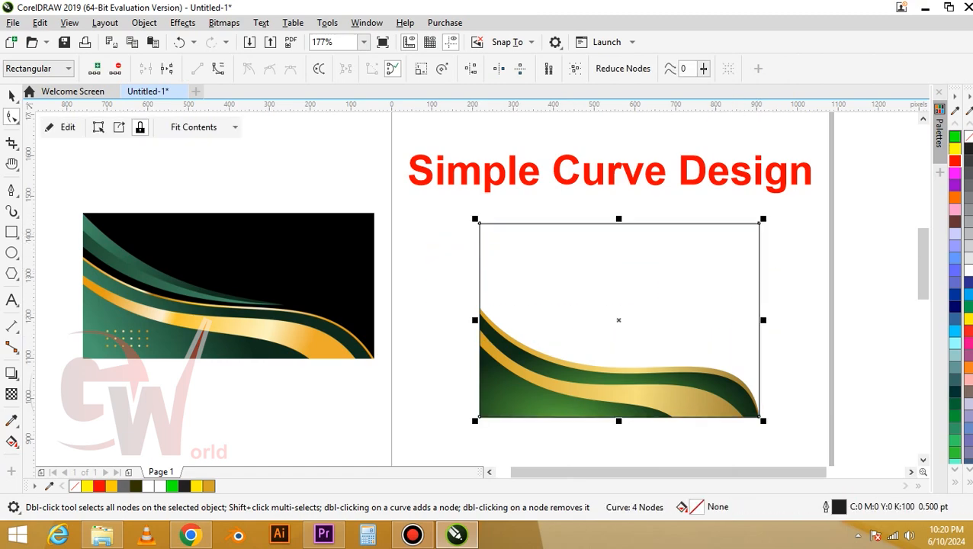
Step: Draw a closed, pointed curved band about 596 by 381 px, sweeping from outside the frame's upper-left corner to just above the gold curve
key(space)
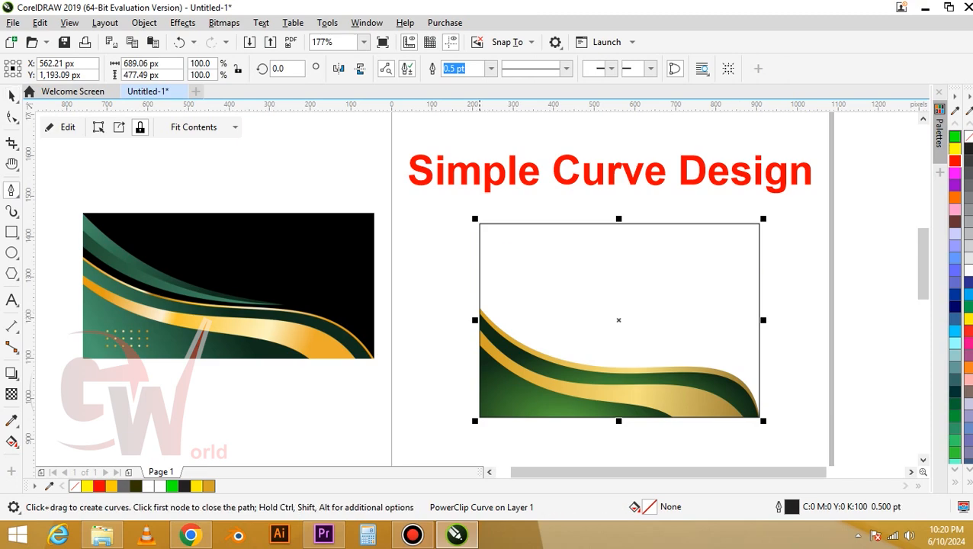
click(462, 230)
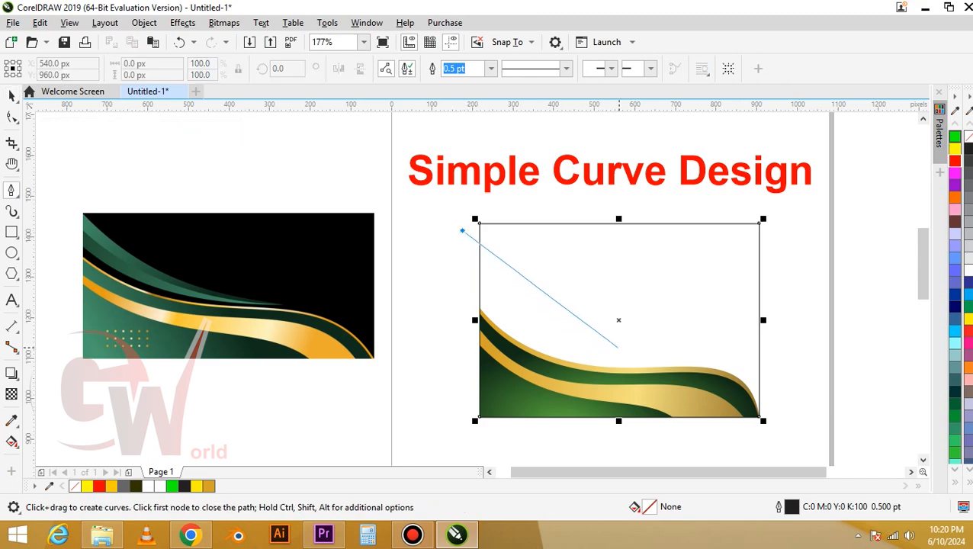
drag(648, 357, 817, 381)
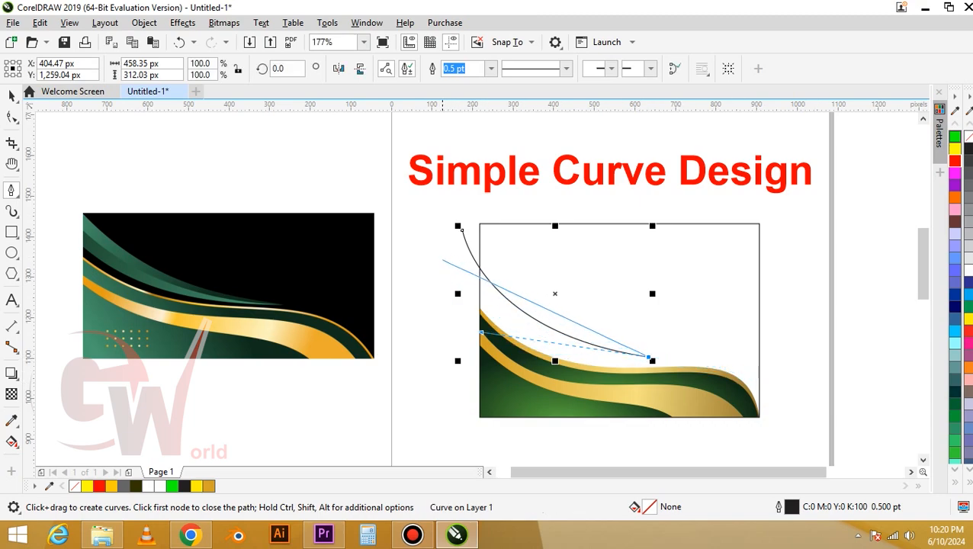
mouse_move(442, 260)
mouse_down()
mouse_move(413, 204)
mouse_move(347, 135)
mouse_move(383, 163)
mouse_up()
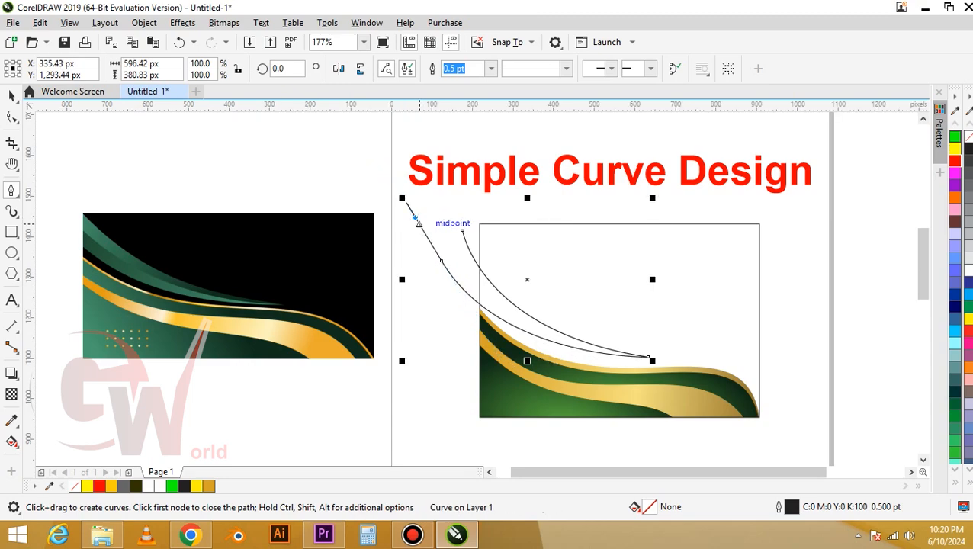
click(462, 230)
key(space)
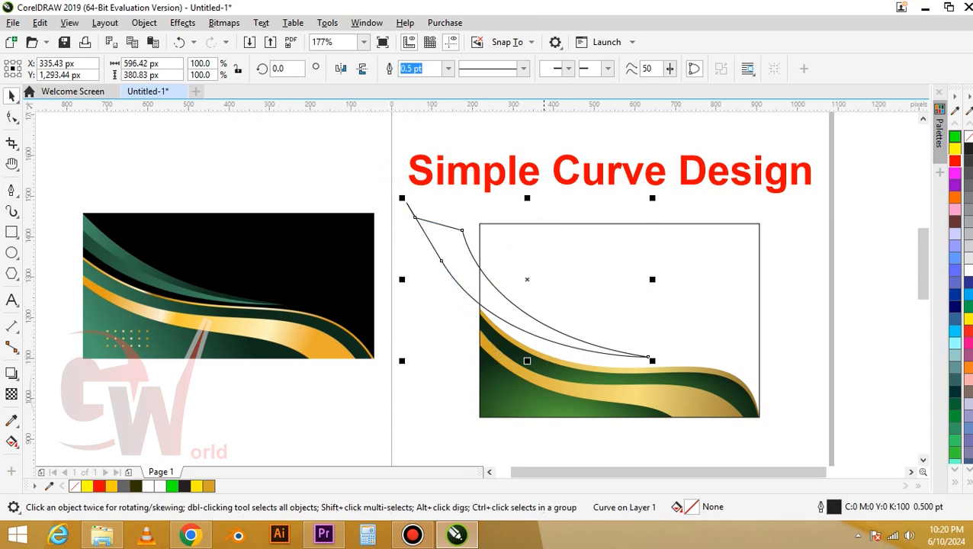
Step: Place a copy of the pointed band about 48 px to the right and PowerClip both bands inside the frame
drag(536, 319, 551, 315)
drag(539, 334, 541, 328)
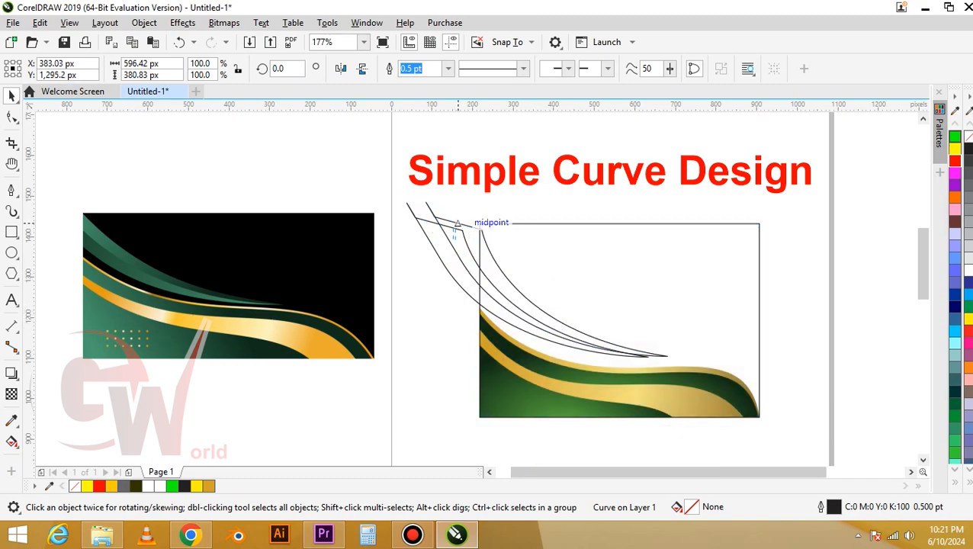
shift+click(456, 228)
right_click(455, 273)
click(529, 311)
click(594, 344)
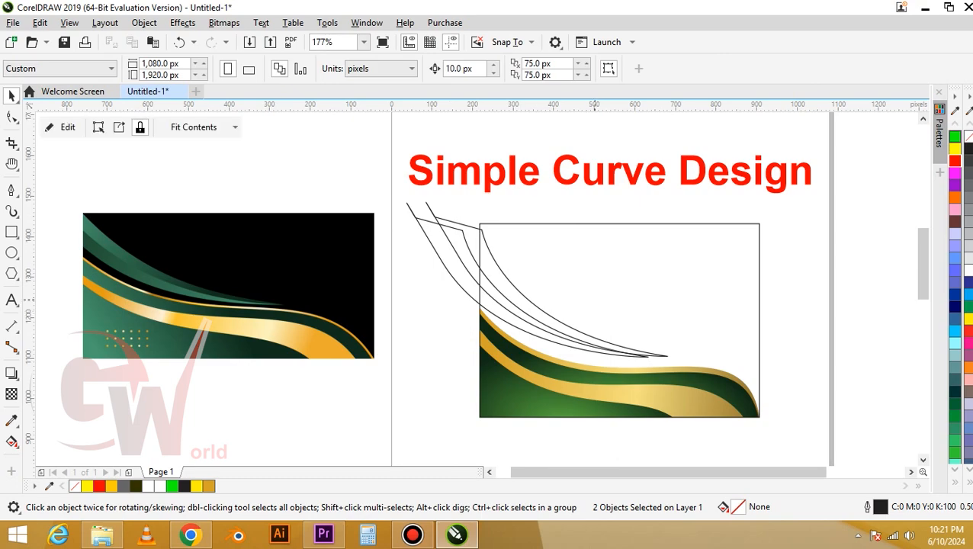
Step: Open the frame's contents for editing and copy the green fountain fill onto both pointed bands
double_click(595, 344)
right_click(490, 375)
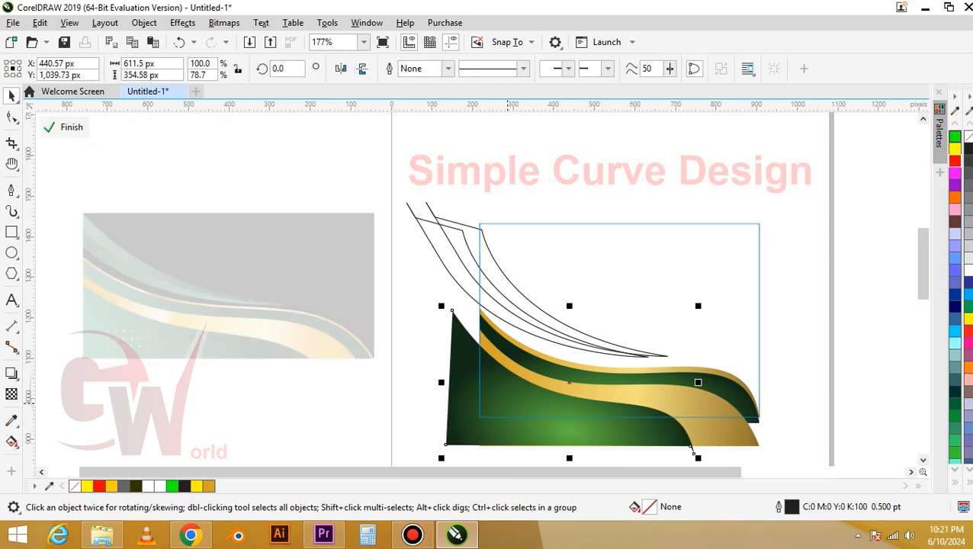
click(452, 340)
drag(451, 321, 448, 275)
click(491, 261)
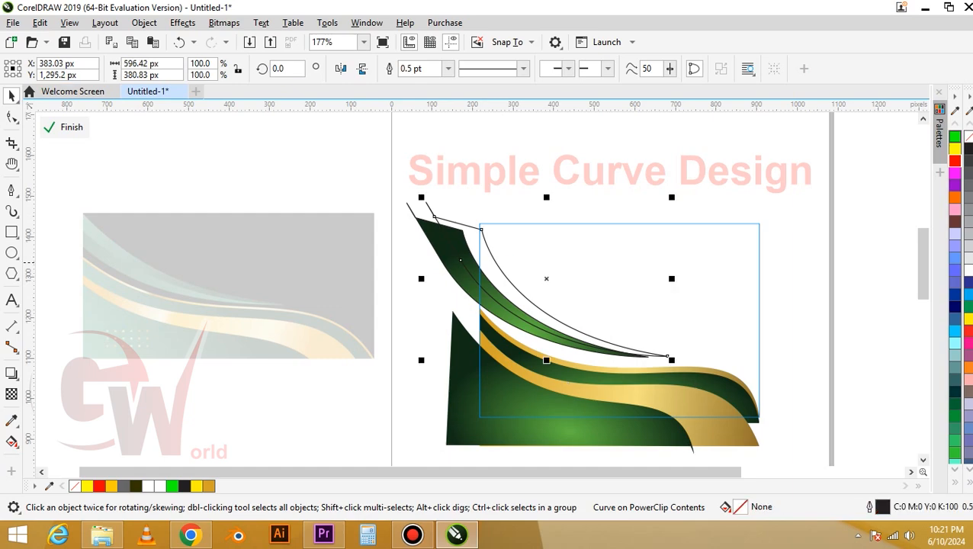
key(ctrl+r)
Step: Reposition the right band's fountain fill so its light centre lies near the wide upper end and its dark end near the middle
scroll(496, 283, up, 2)
key(g)
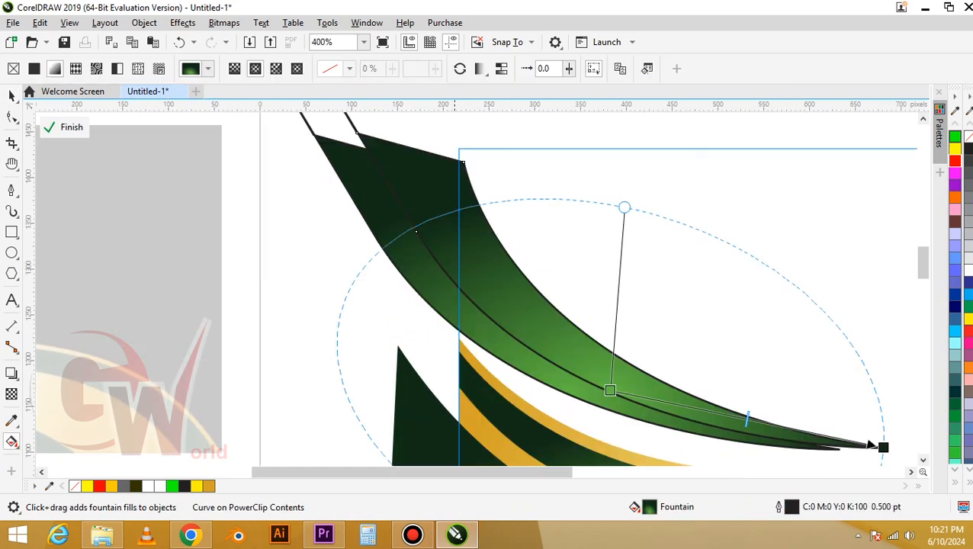
drag(882, 447, 608, 359)
scroll(536, 301, down, 2)
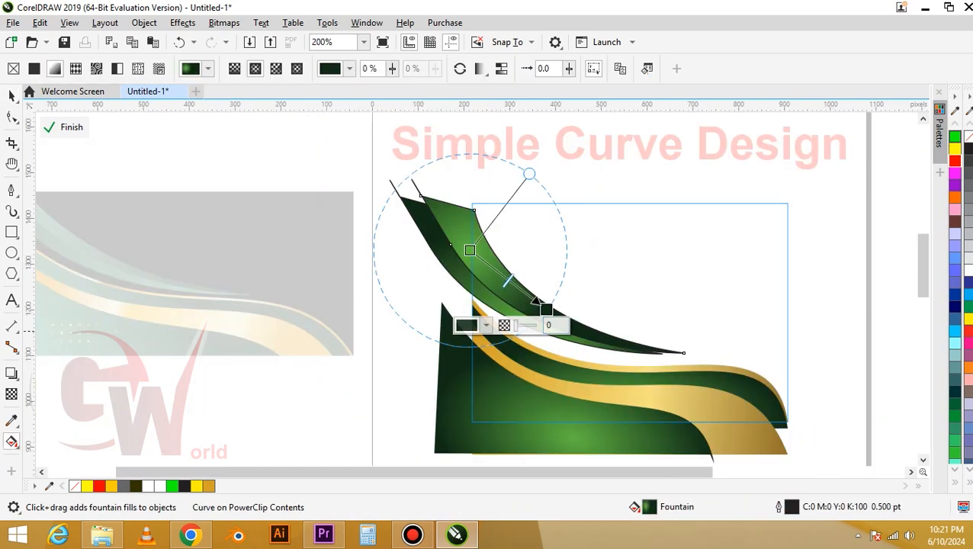
scroll(589, 339, up, 2)
Step: Select both pointed green bands and remove their outlines
key(space)
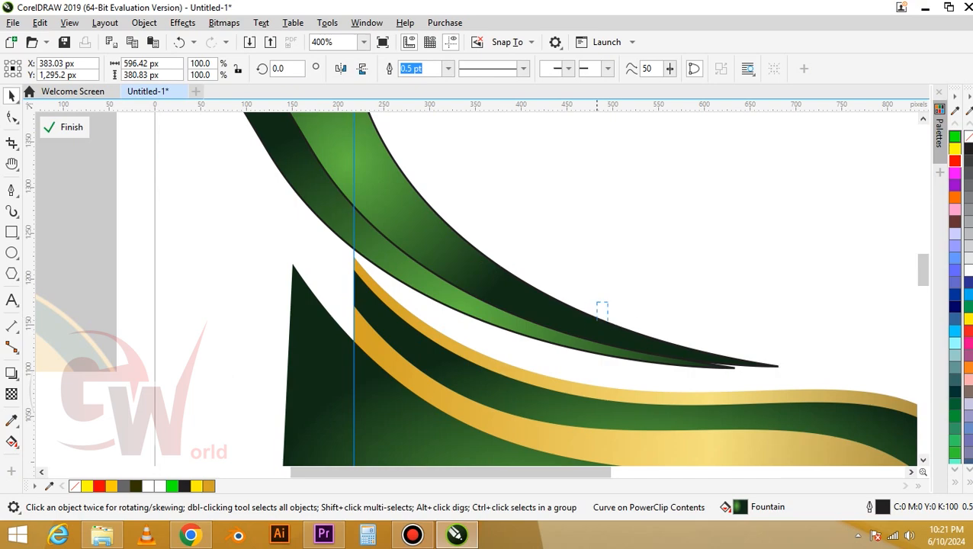
drag(607, 321, 599, 348)
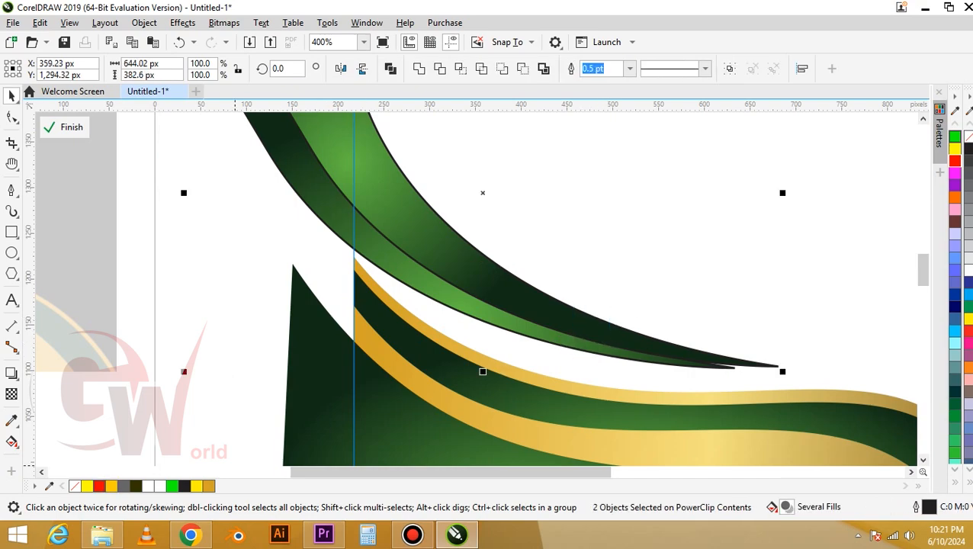
right_click(74, 485)
click(179, 293)
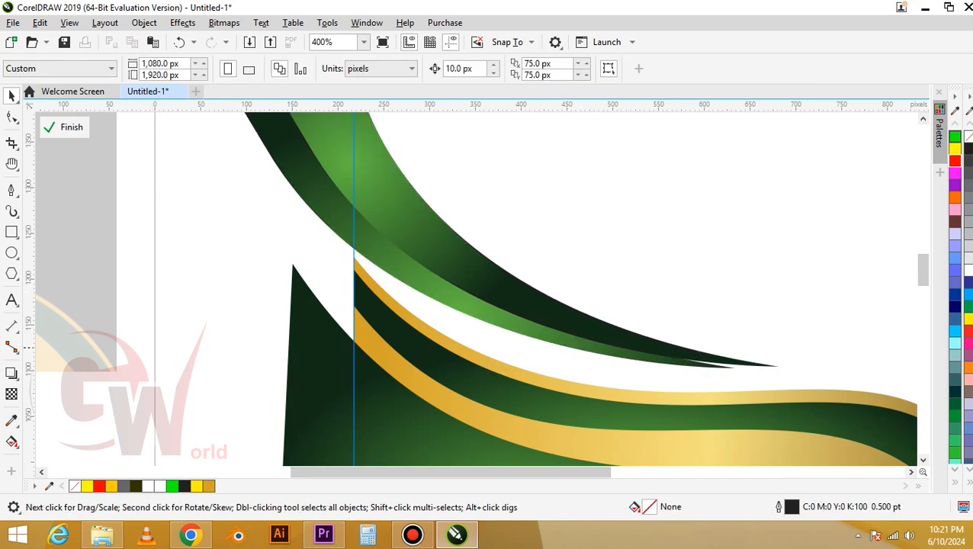
Step: Move the tip node of the upper green band left onto the lower band's tip
double_click(681, 356)
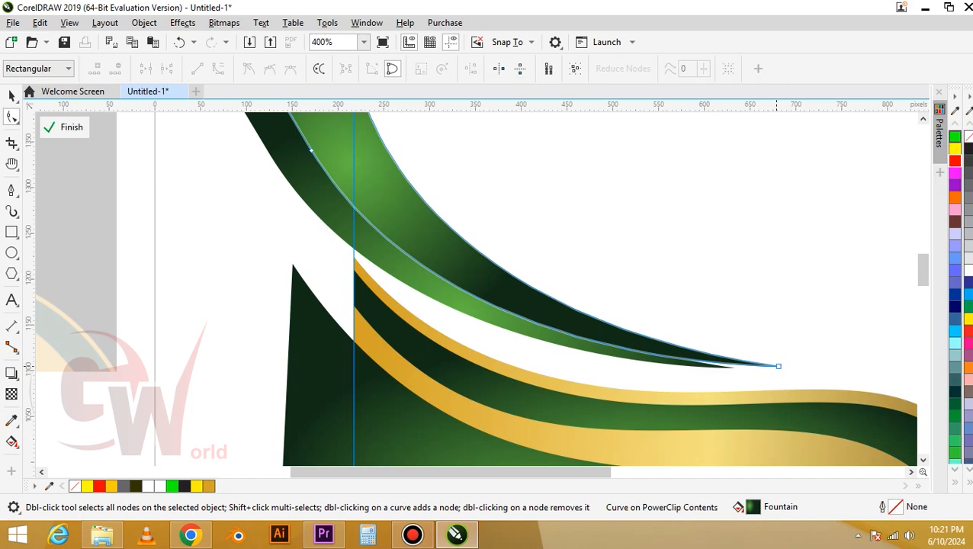
drag(778, 366, 734, 367)
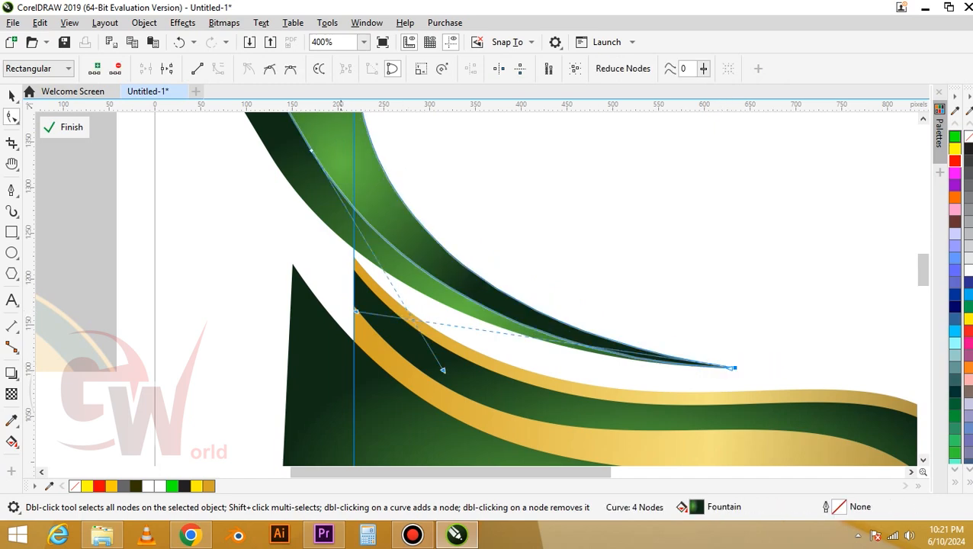
Step: Try to reshape the lower edge of the upper green band by repositioning its curve handle beside the frame's edge
drag(356, 311, 349, 314)
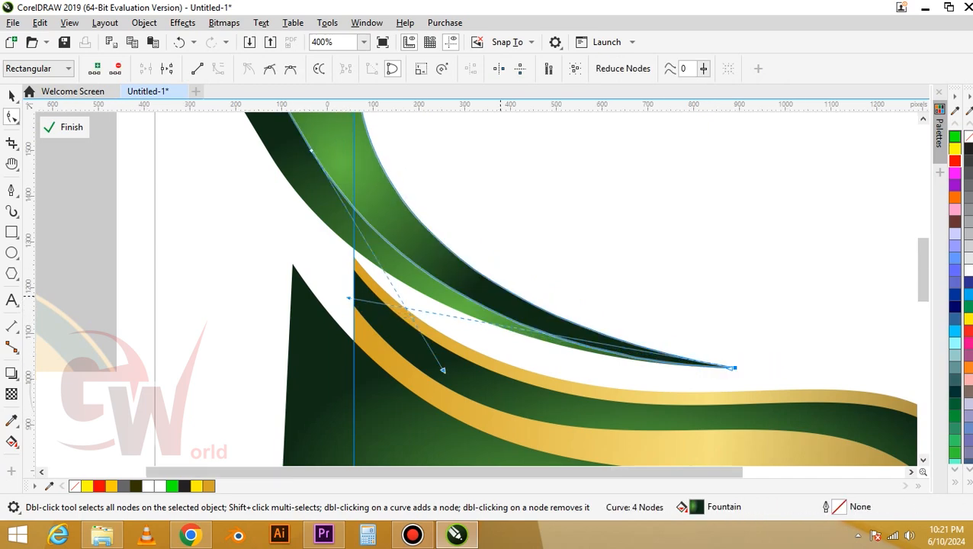
scroll(490, 300, down, 2)
key(space)
click(491, 336)
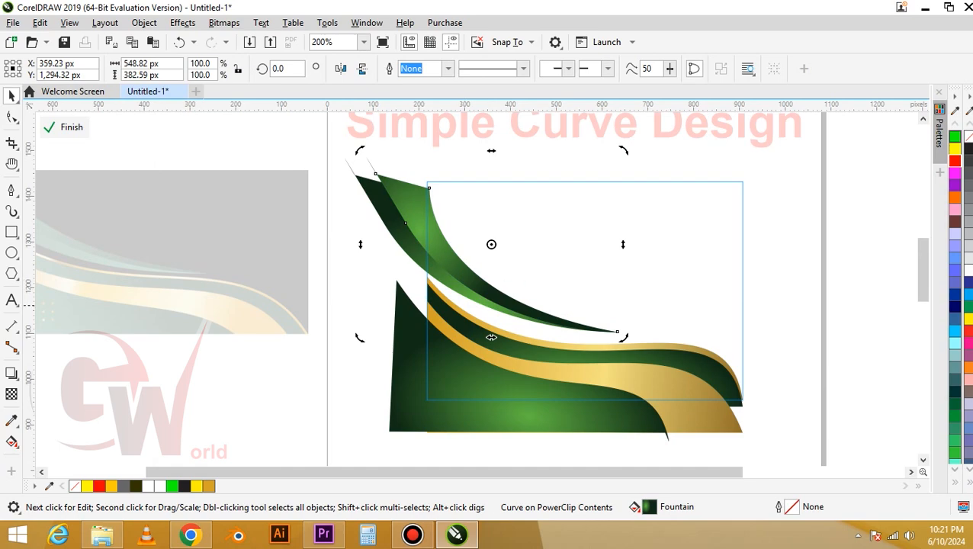
Step: Move the upper green band right and slightly down so its lower edge meets the lower band's tip
scroll(595, 334, up, 2)
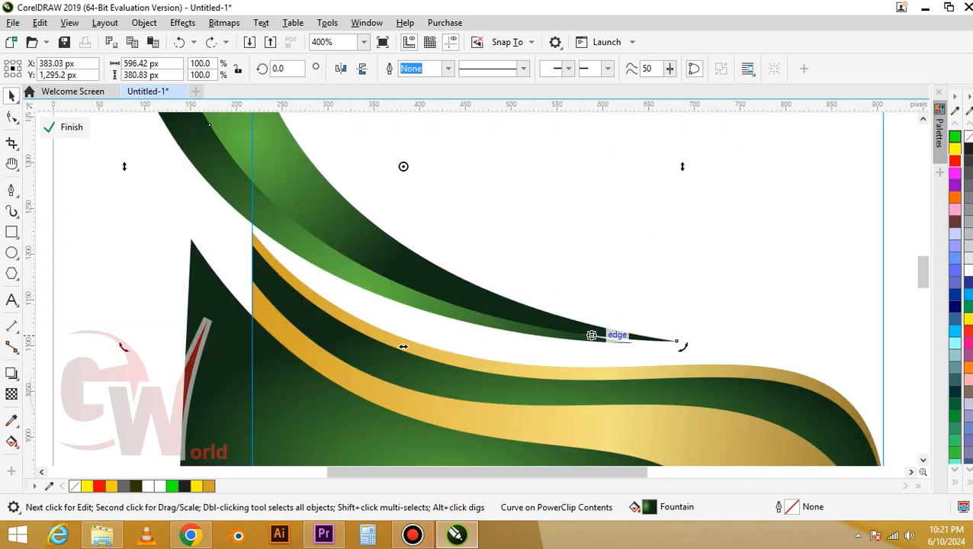
key(F10)
key(space)
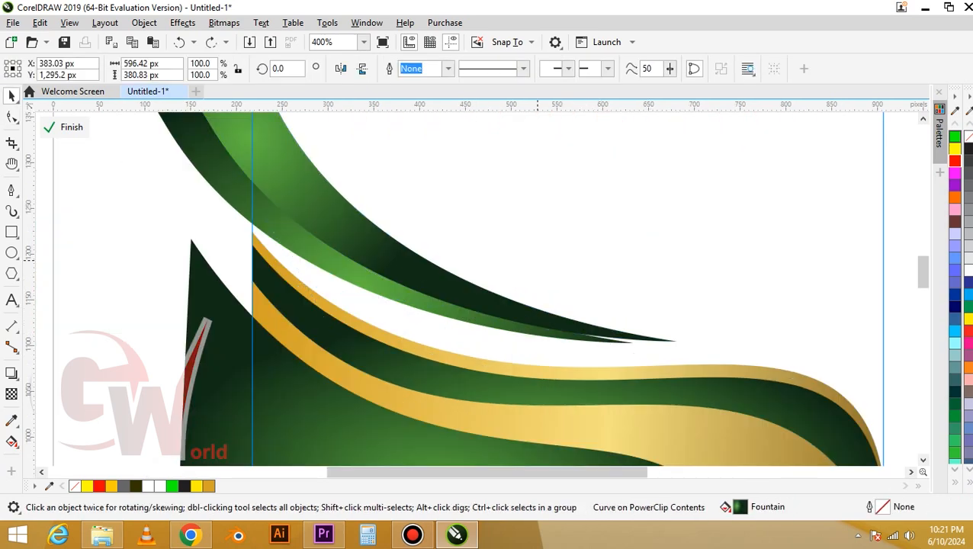
drag(594, 334, 627, 342)
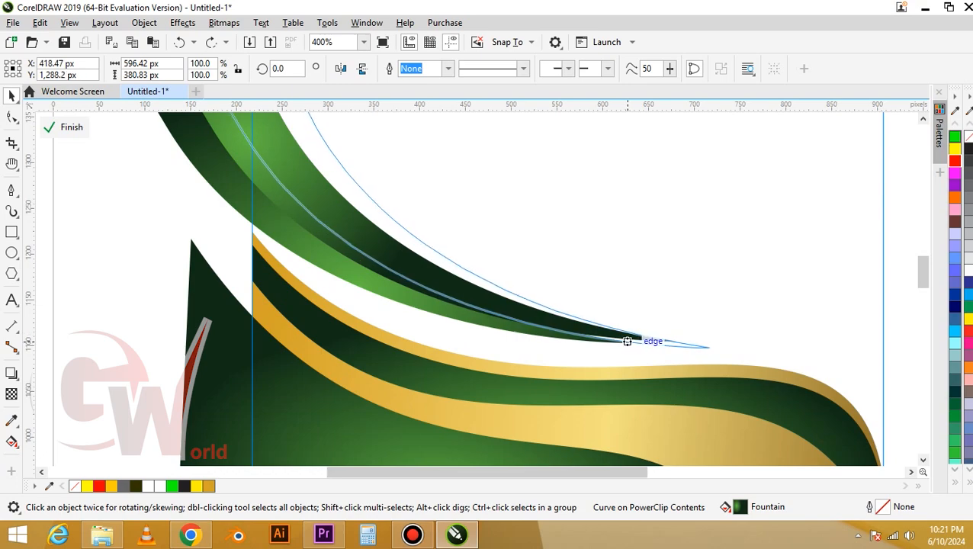
Step: Shift the middle node on the upper band's inner edge left so that it overlaps the lower green band
scroll(391, 269, down, 2)
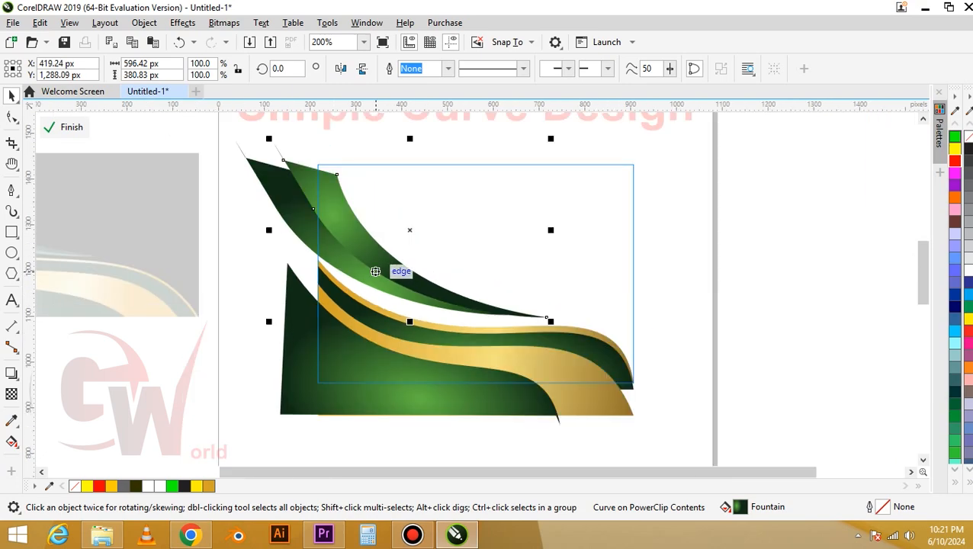
key(F10)
drag(313, 208, 301, 206)
key(space)
Step: PowerClip the upper green band inside the lower green band
right_click(327, 212)
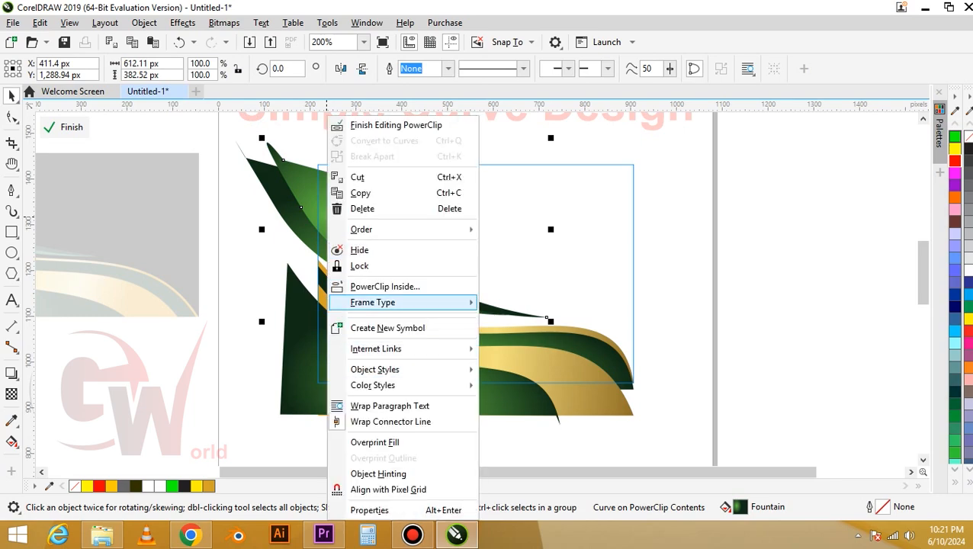
click(368, 286)
click(286, 212)
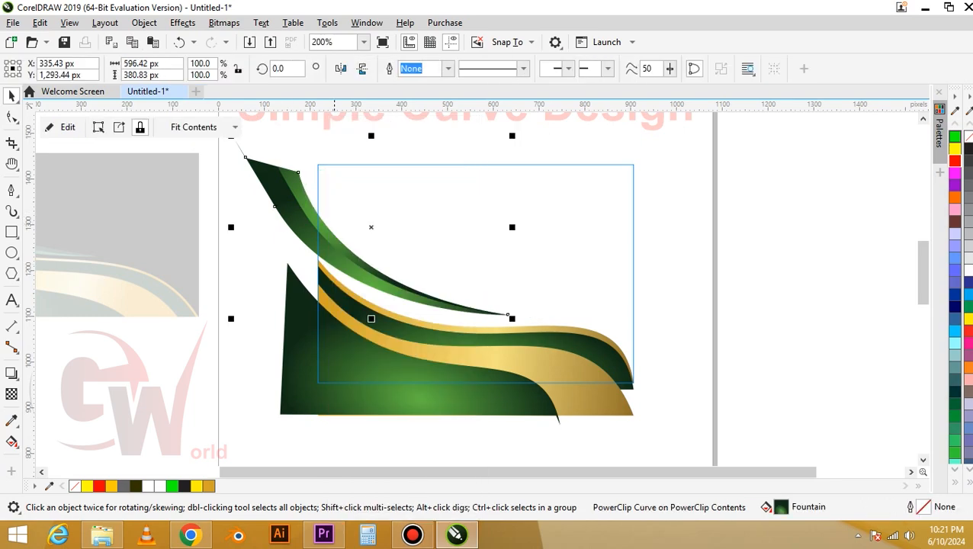
Step: Edit the clipped band's inner edge by moving its middle node slightly down, and finish editing the PowerClip contents
scroll(335, 258, up, 1)
double_click(338, 233)
double_click(339, 234)
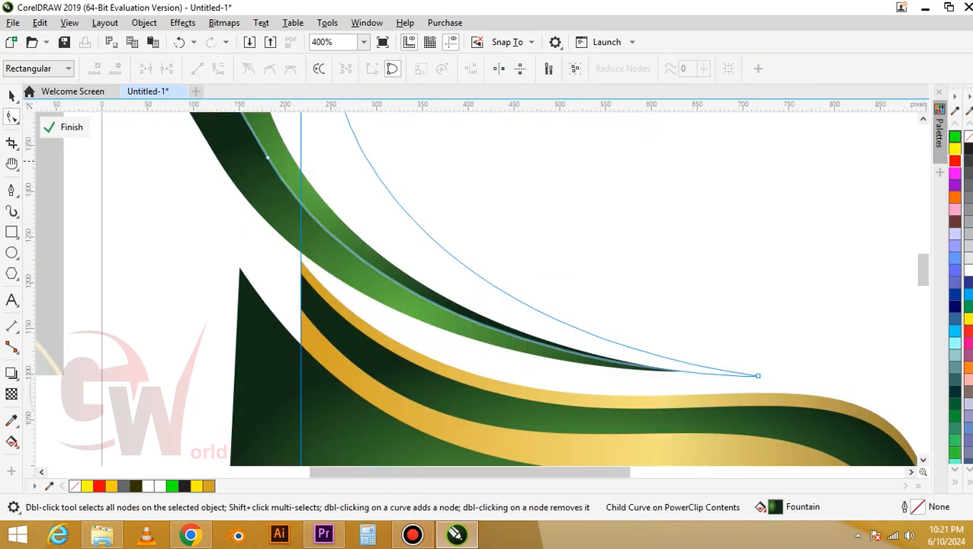
drag(268, 157, 267, 167)
key(space)
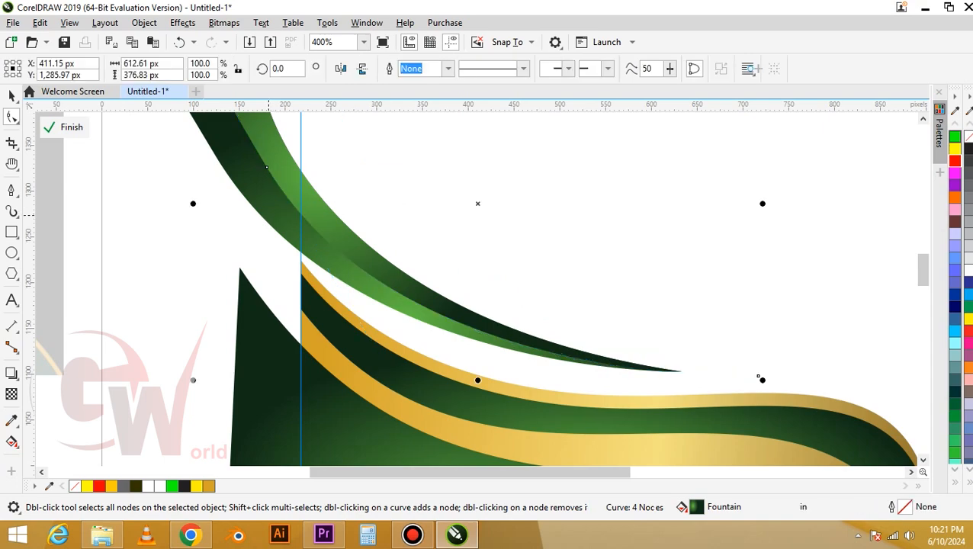
ctrl+click(191, 267)
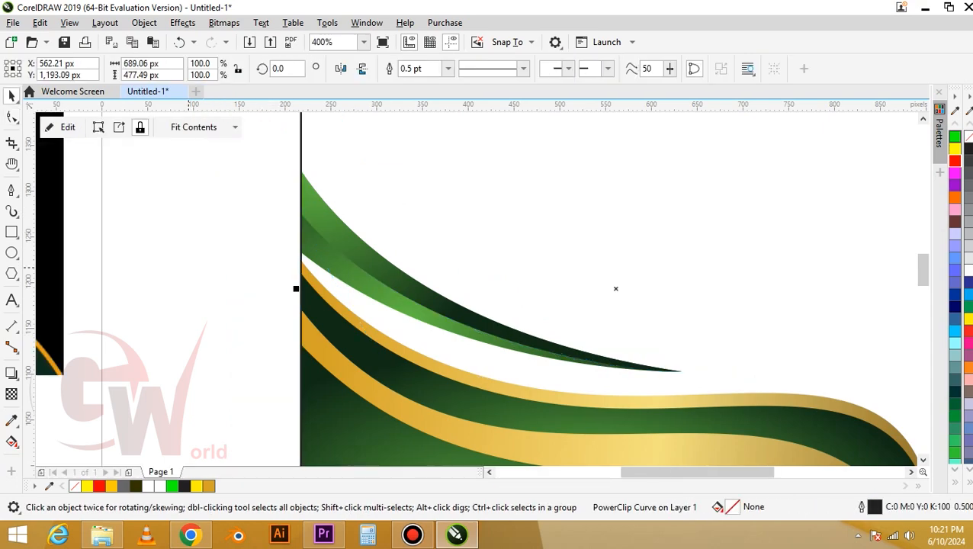
Step: Delete the reference image beside the page
scroll(290, 275, down, 2)
key(Escape)
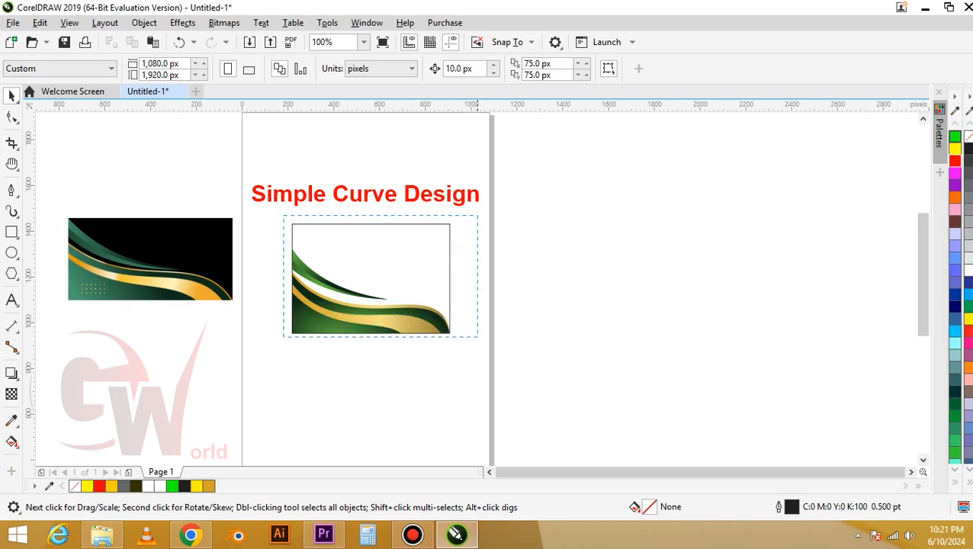
click(454, 332)
click(199, 259)
key(Delete)
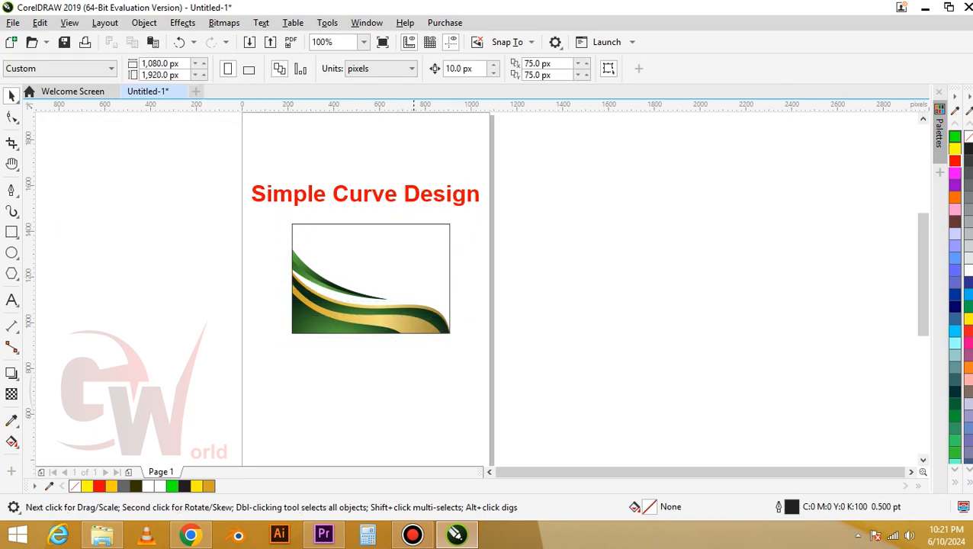
Step: Open the frame's contents for editing and place a copy of the pointed green band about 494 px to the right
scroll(414, 289, up, 1)
click(393, 311)
double_click(382, 330)
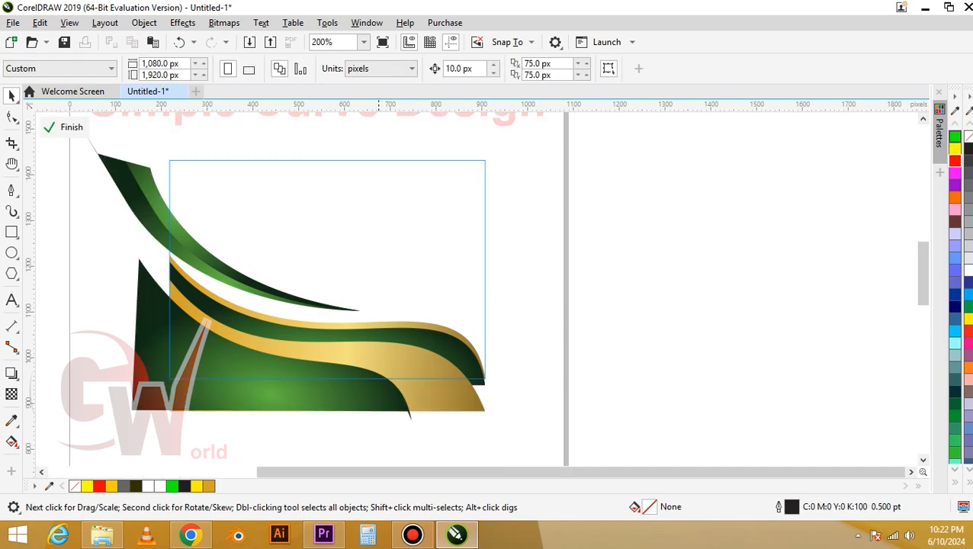
drag(251, 376, 246, 381)
drag(211, 152, 353, 203)
click(366, 204)
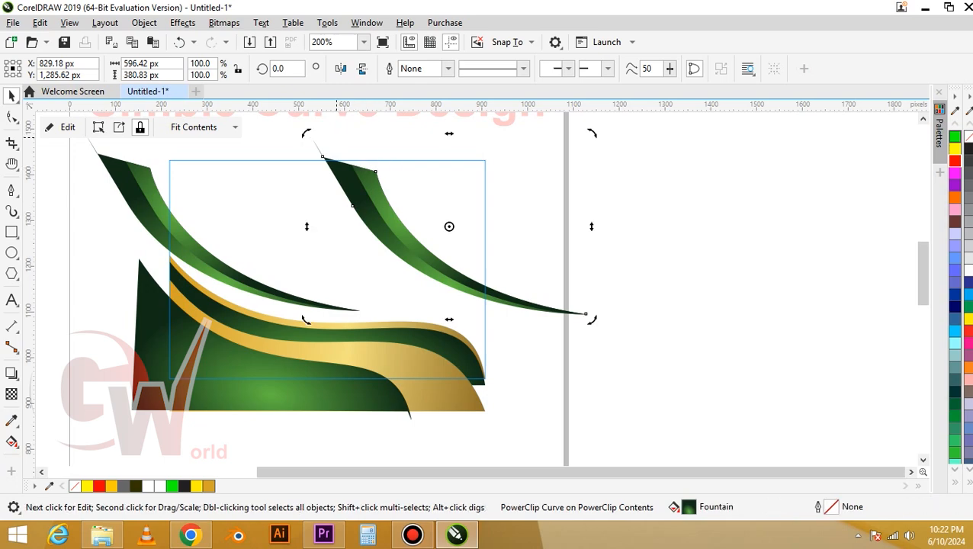
Step: Rotate the copied green band to 195 degrees and position it across the upper right part of the frame
drag(305, 133, 611, 279)
click(448, 219)
drag(448, 219, 422, 229)
drag(527, 235, 509, 229)
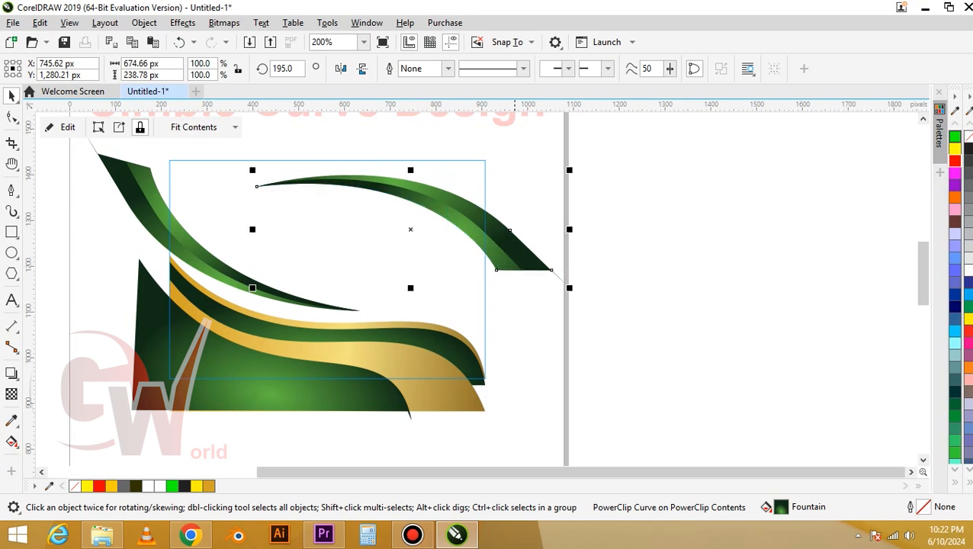
Step: Duplicate the large green shape and wide gold band together to the right and turn the copies 180 degrees
click(325, 364)
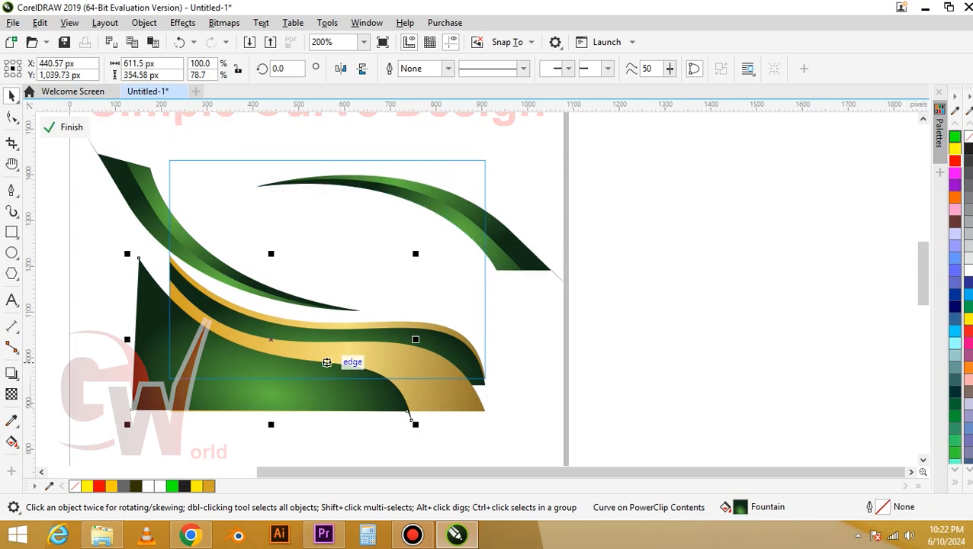
shift+click(326, 357)
drag(326, 362, 538, 350)
click(340, 68)
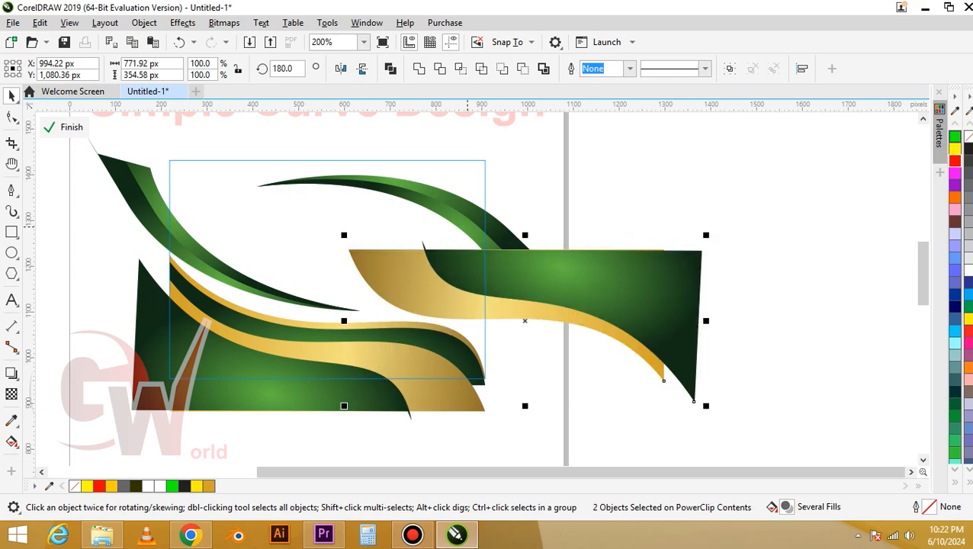
Step: Move the turned green and gold copies into the frame's upper right corner and finish editing the PowerClip contents
drag(600, 313, 455, 157)
click(67, 127)
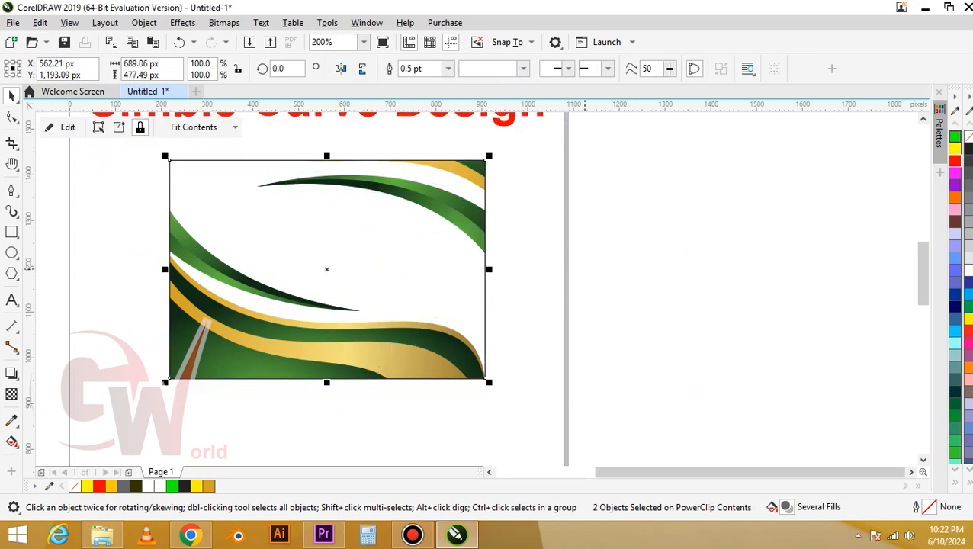
key(Escape)
scroll(470, 320, down, 1)
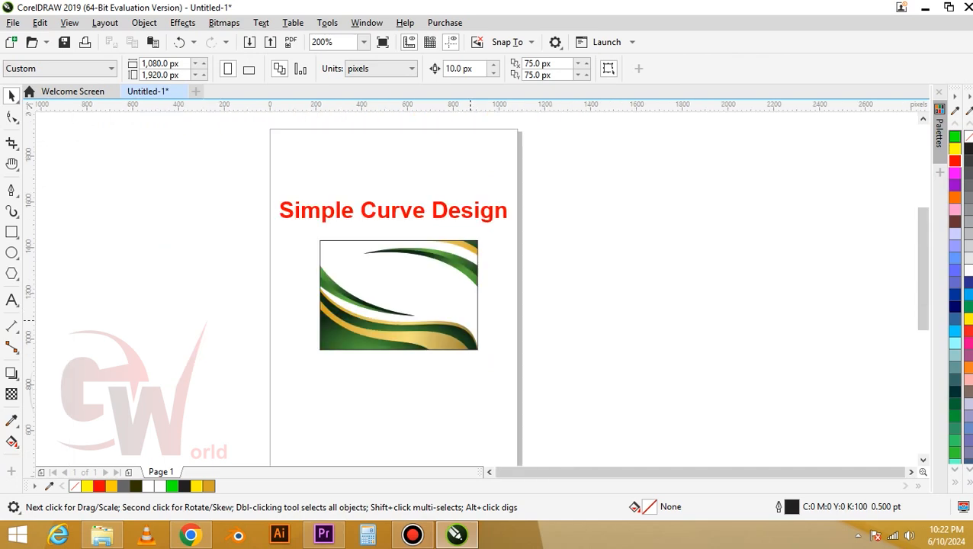
drag(561, 364, 560, 363)
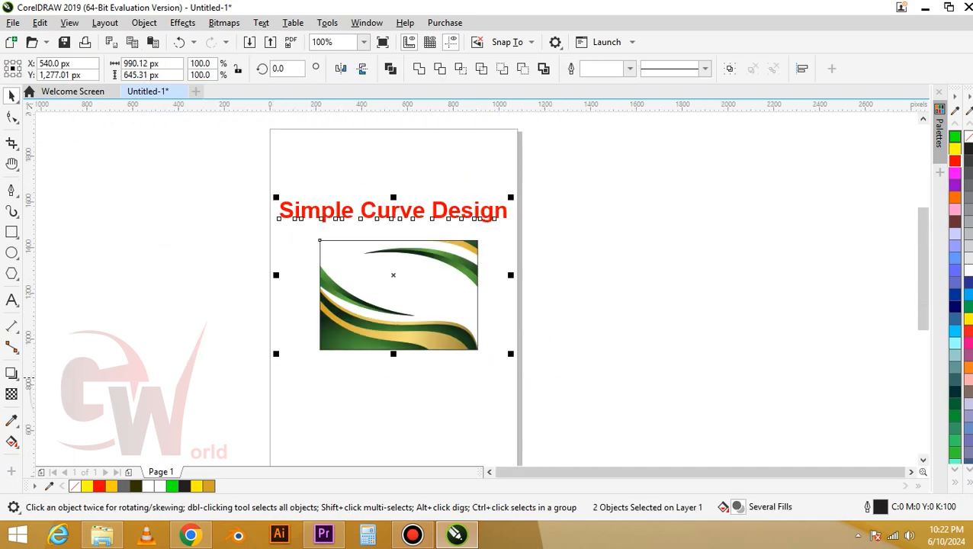